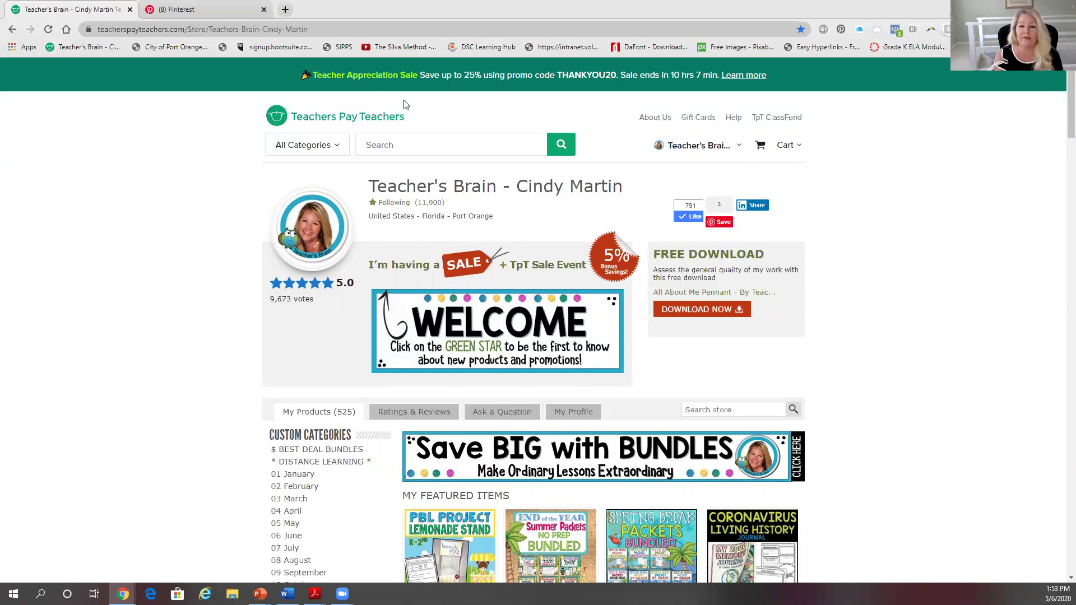
Search Teachers Pay Teachers for 'mothers day' from the Popular Now suggestions.
left_click(427, 145)
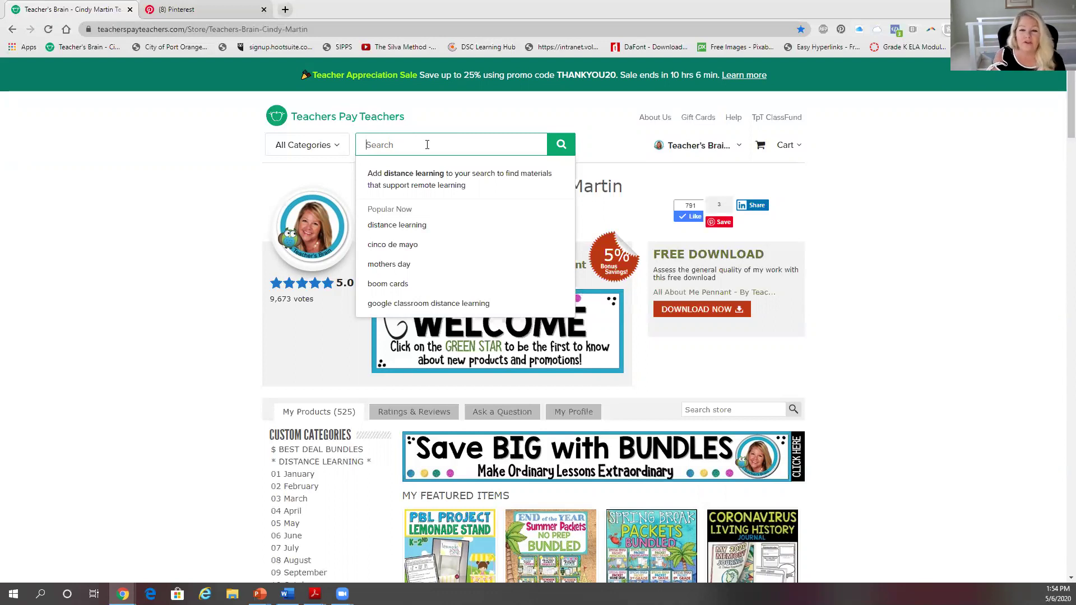
left_click(395, 267)
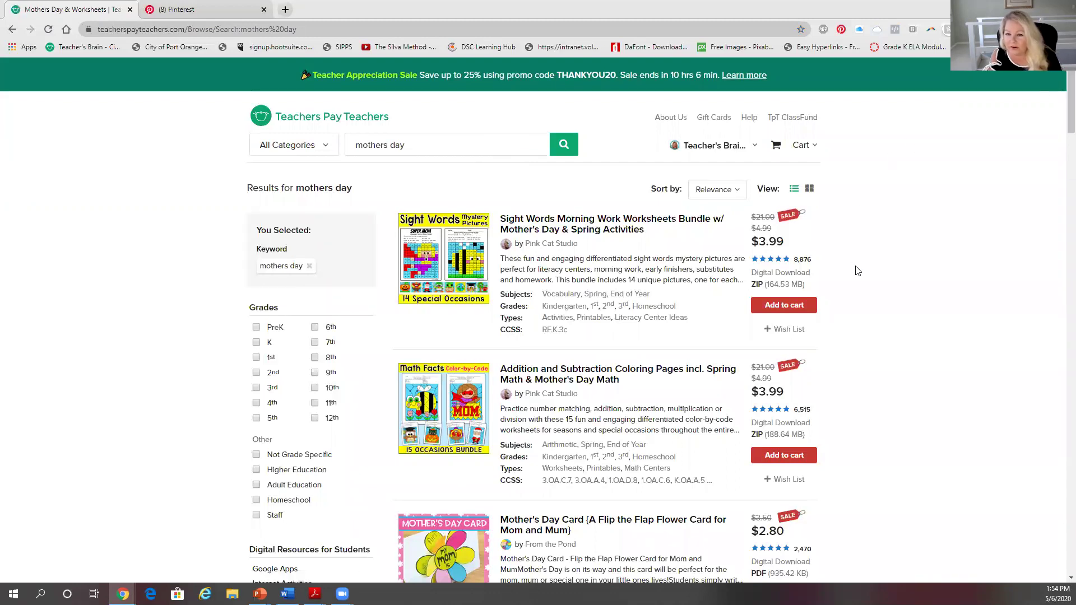
Scroll through the 'mothers day' listings to review competitors, then return to the top.
mouse_move(484, 276)
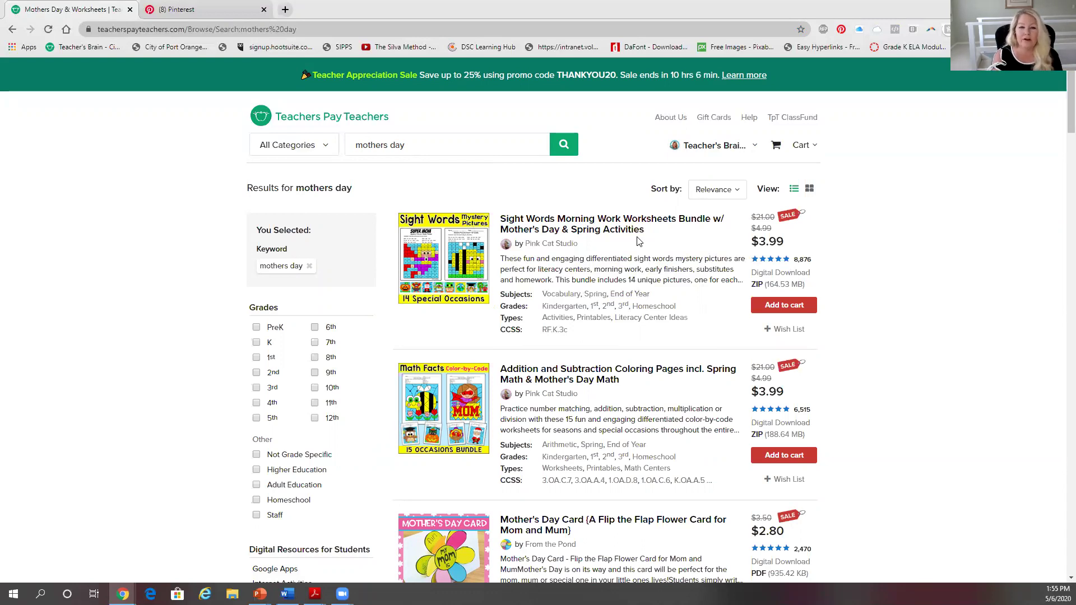
scroll(457, 336, "down", 10)
scroll(457, 336, "down", 3)
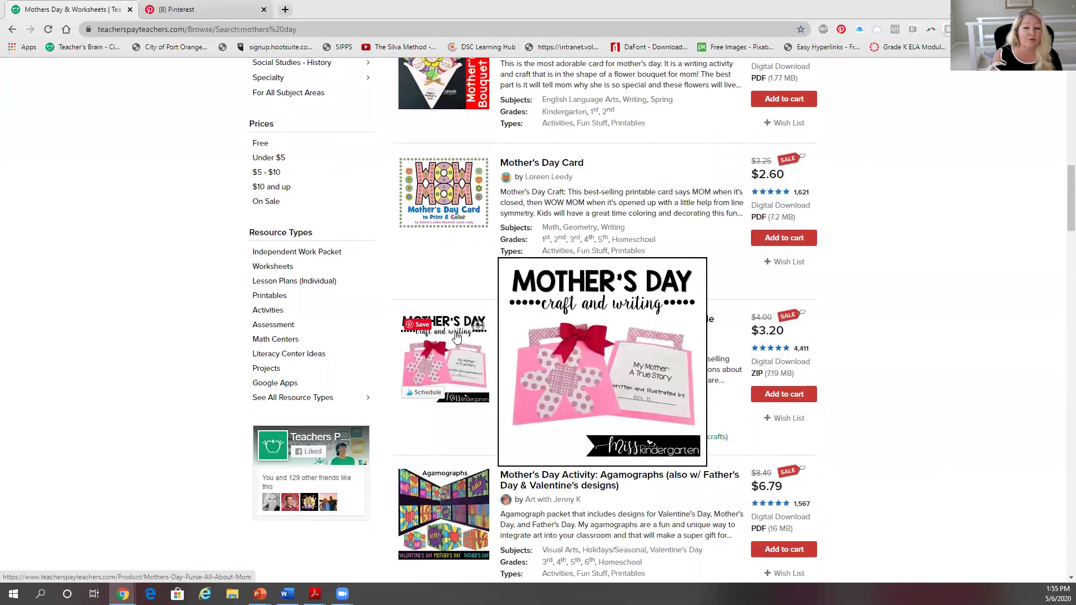
scroll(457, 336, "down", 2)
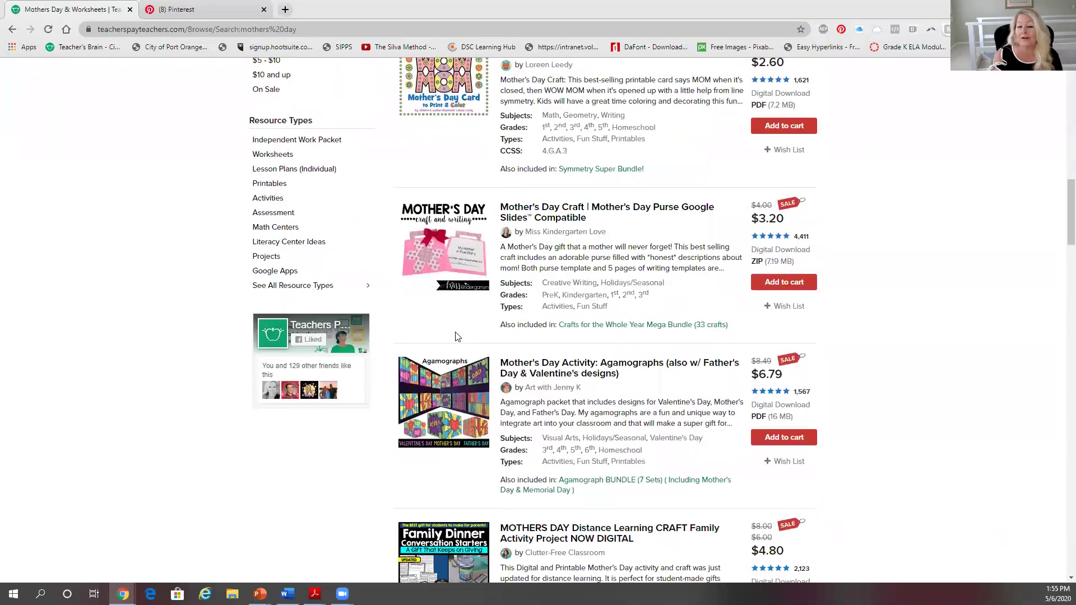
scroll(455, 336, "down", 10)
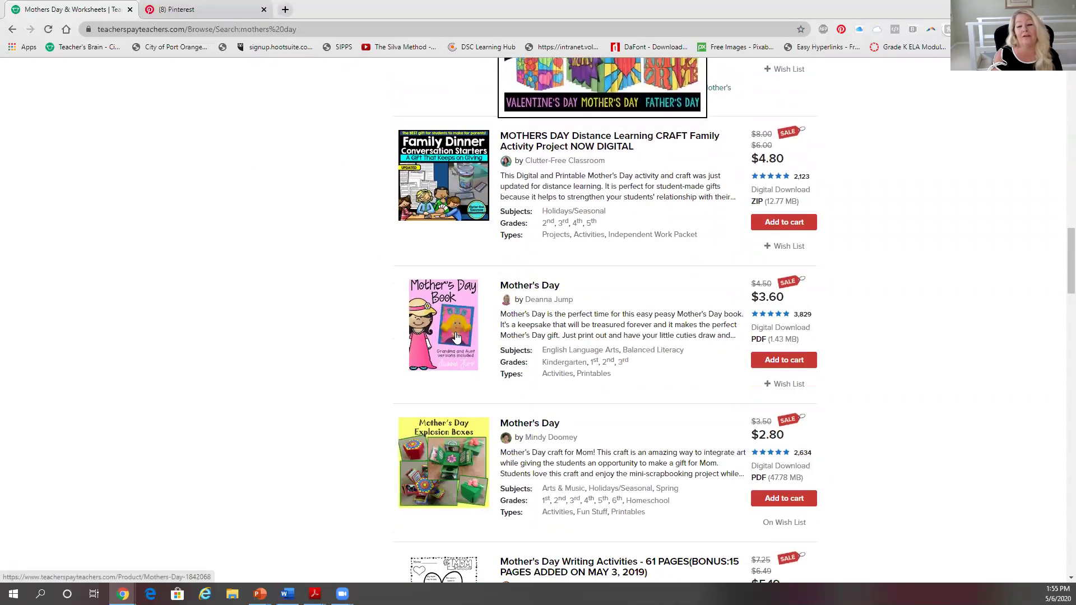
scroll(455, 336, "down", 7)
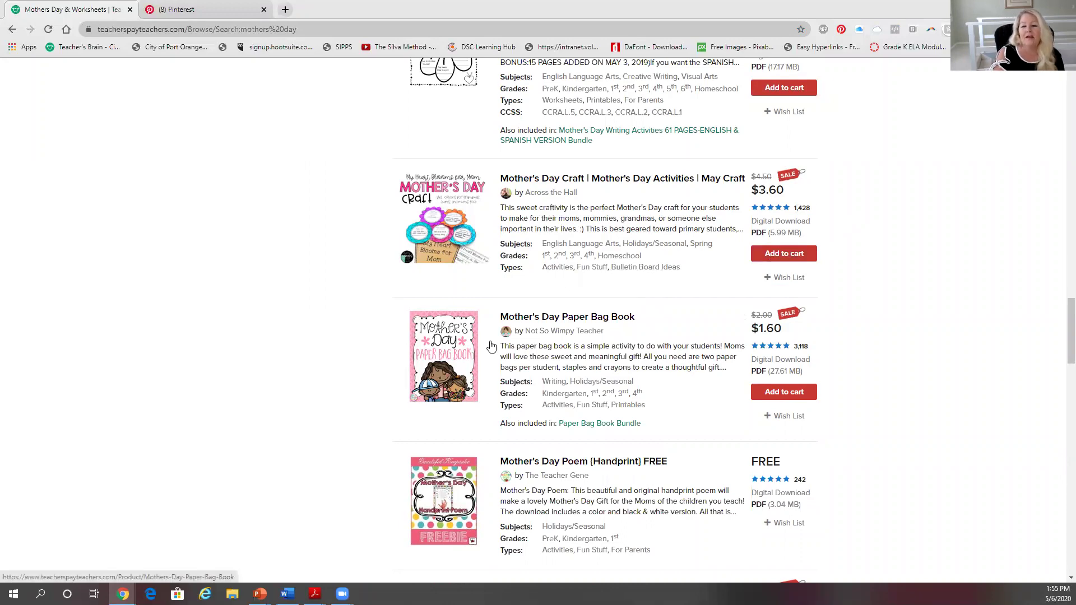
scroll(490, 345, "up", 20)
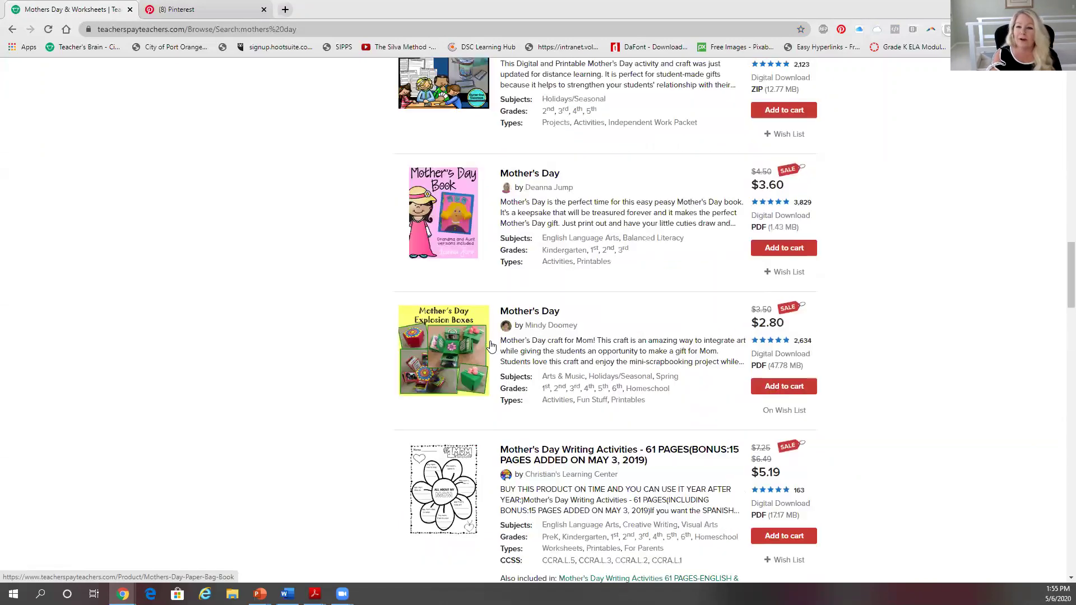
scroll(491, 344, "up", 3)
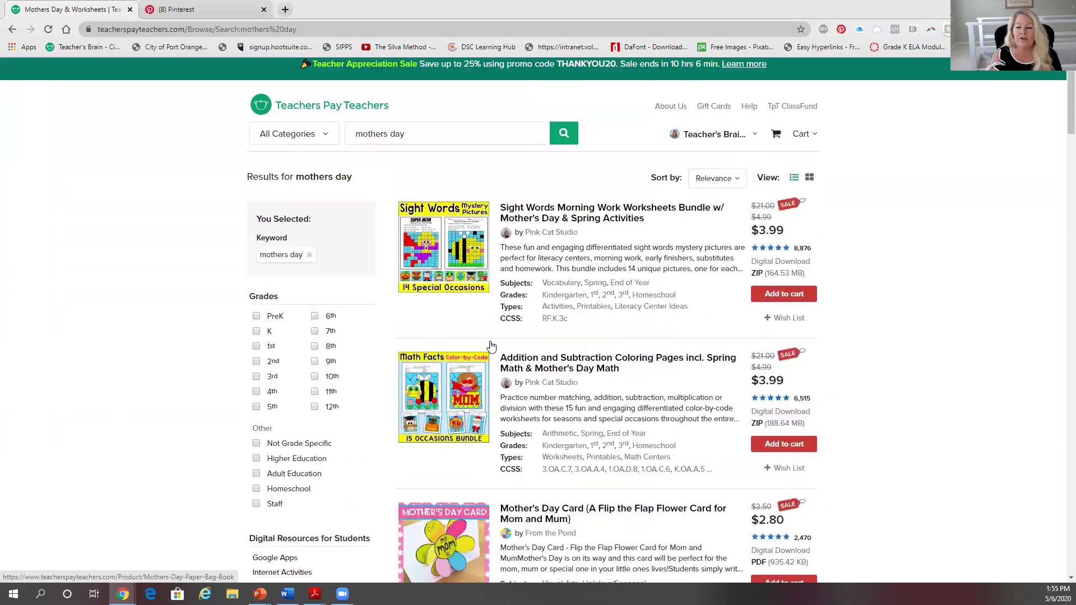
Search for 'mothers day writing' from the search suggestions.
left_click(419, 147)
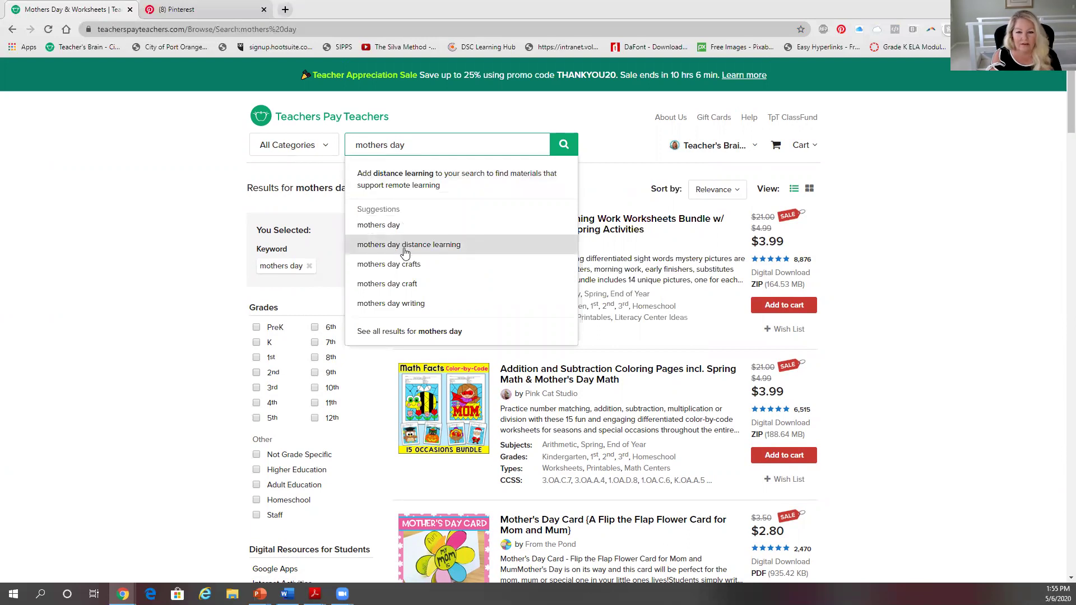
left_click(405, 305)
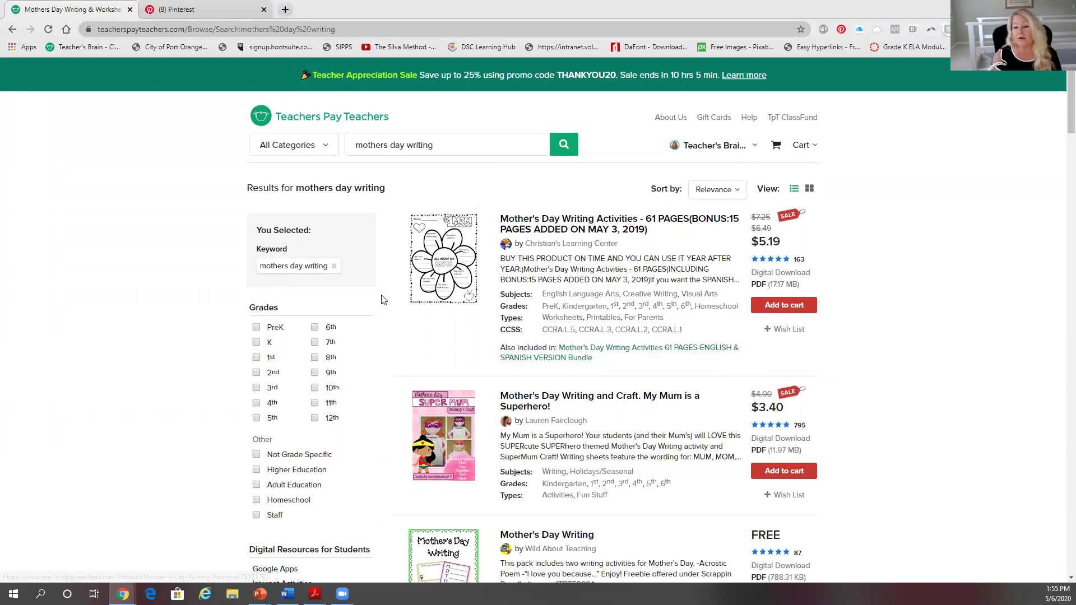
left_click(452, 150)
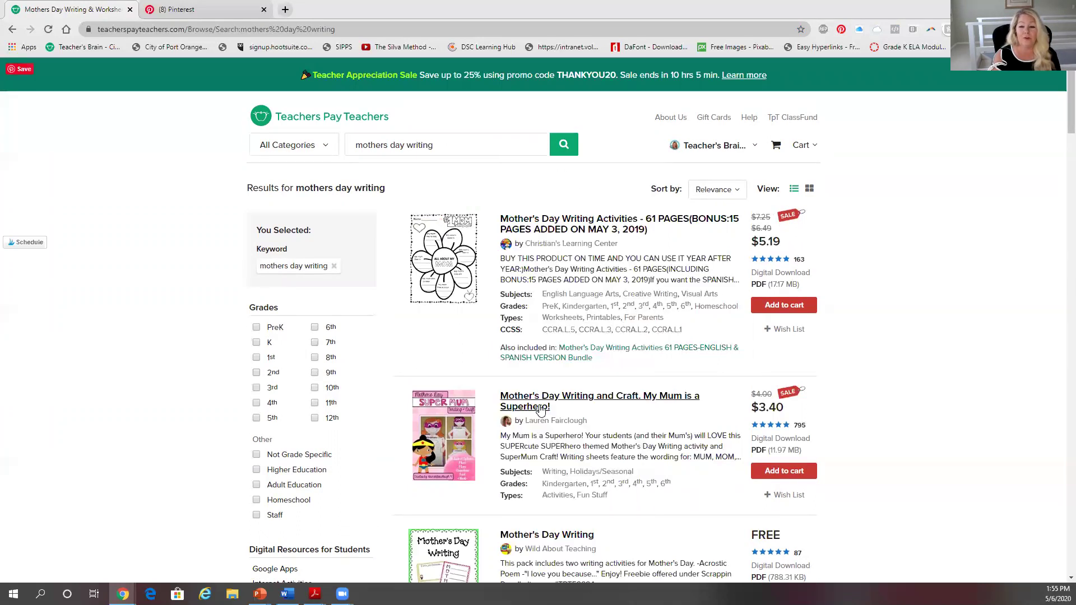
Scroll to the bottom to check the 7,157 competing results.
scroll(538, 404, "down", 6)
scroll(539, 396, "down", 1)
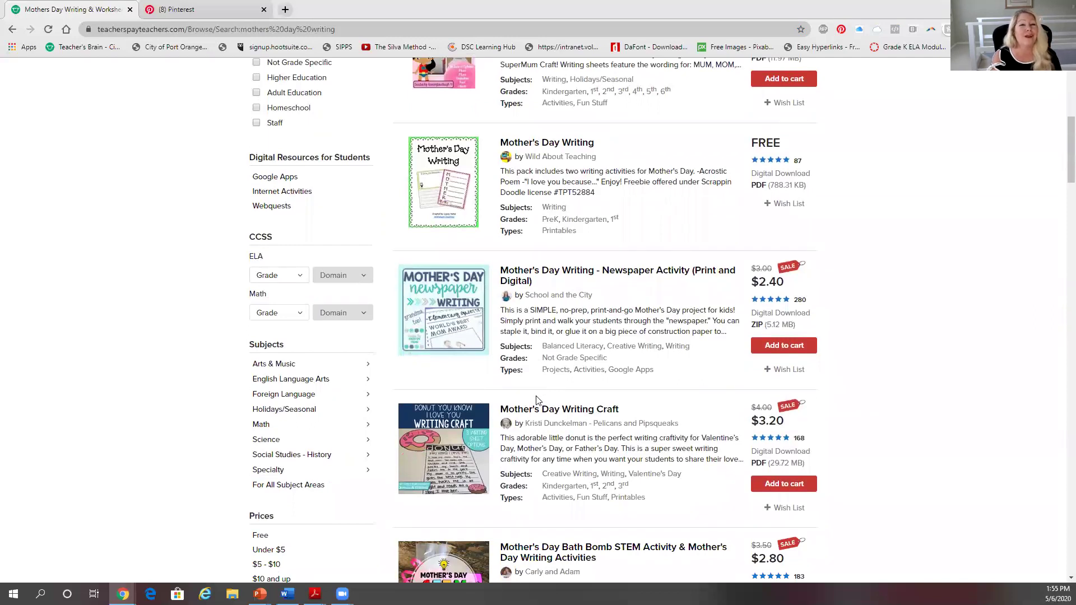
scroll(536, 398, "down", 10)
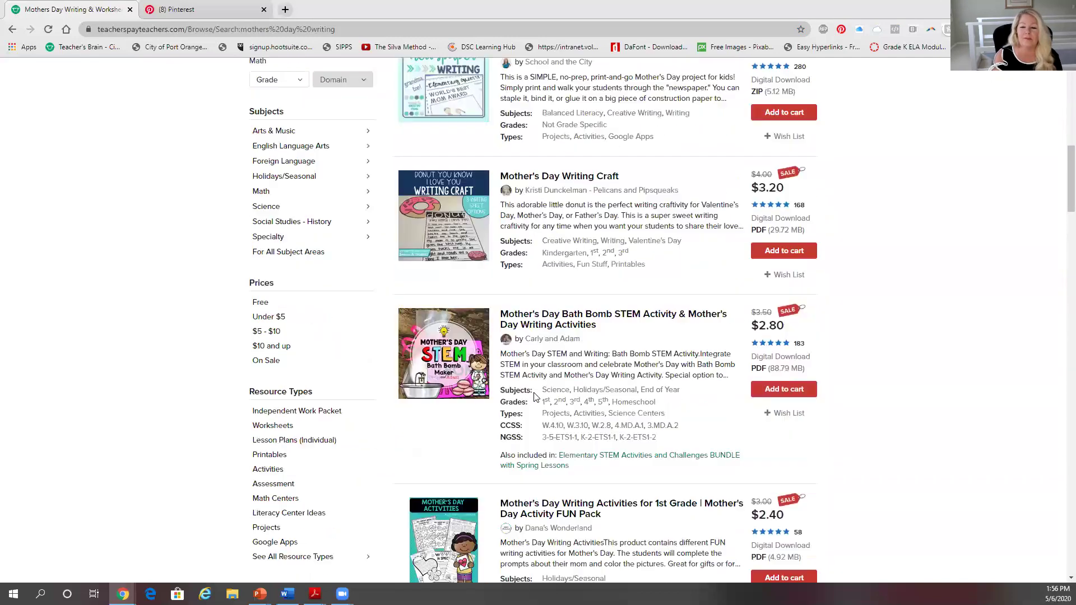
scroll(535, 395, "down", 20)
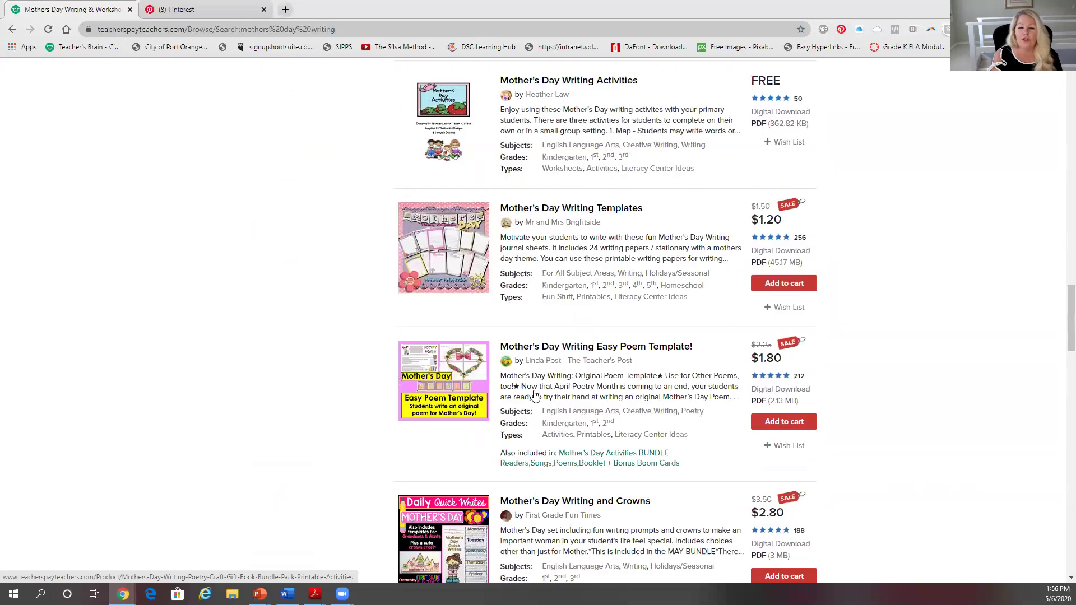
scroll(535, 395, "down", 13)
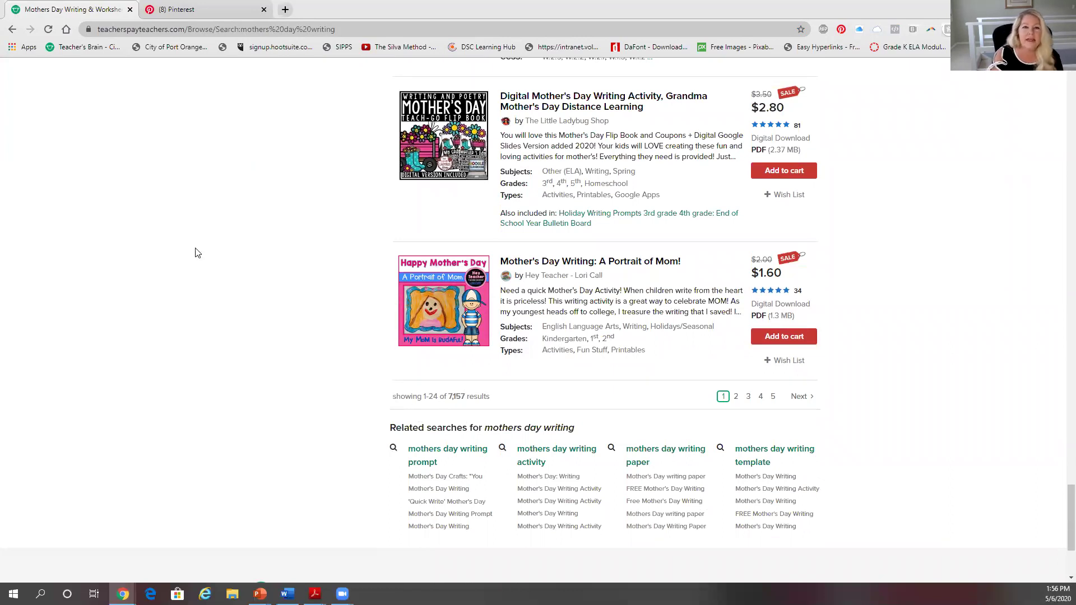
Return to the mothers day results and open 'Mother's Day Craft - Book {Gift}' from Related searches.
left_click(11, 29)
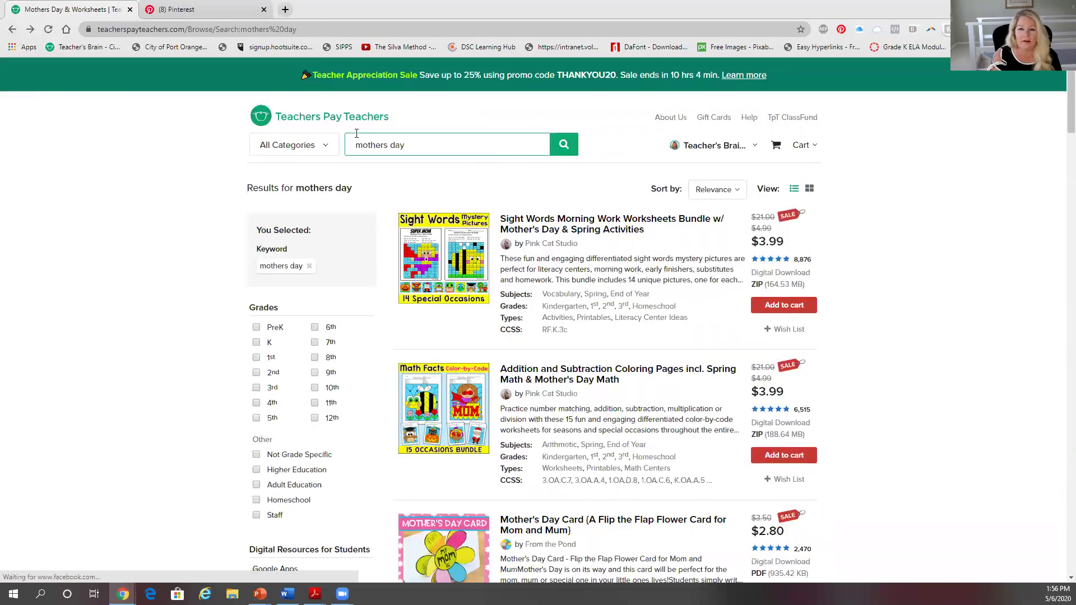
mouse_move(482, 251)
scroll(392, 338, "down", 20)
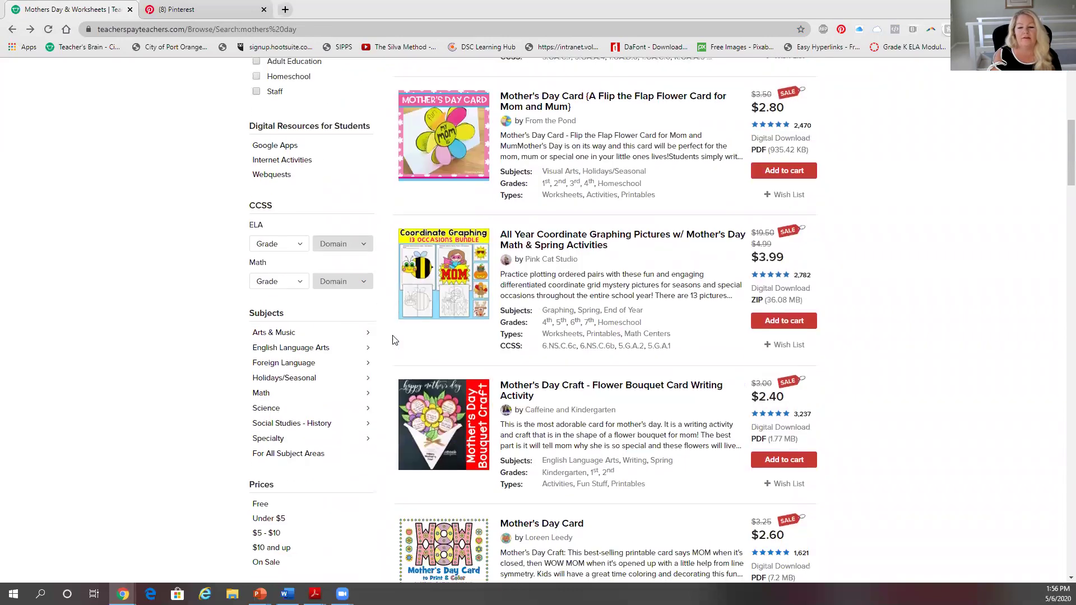
scroll(393, 339, "down", 20)
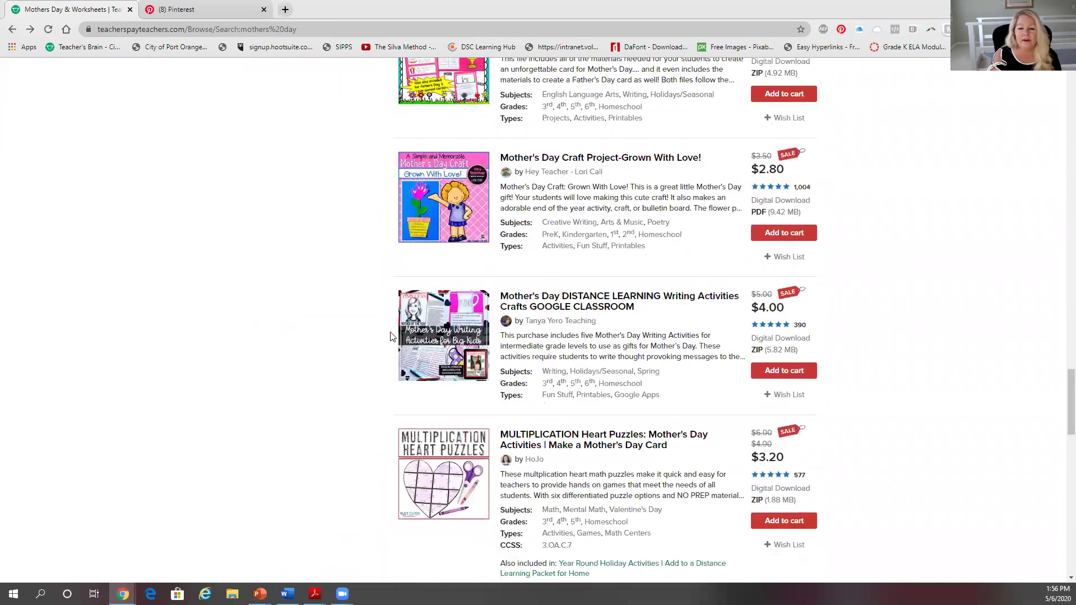
scroll(391, 334, "down", 7)
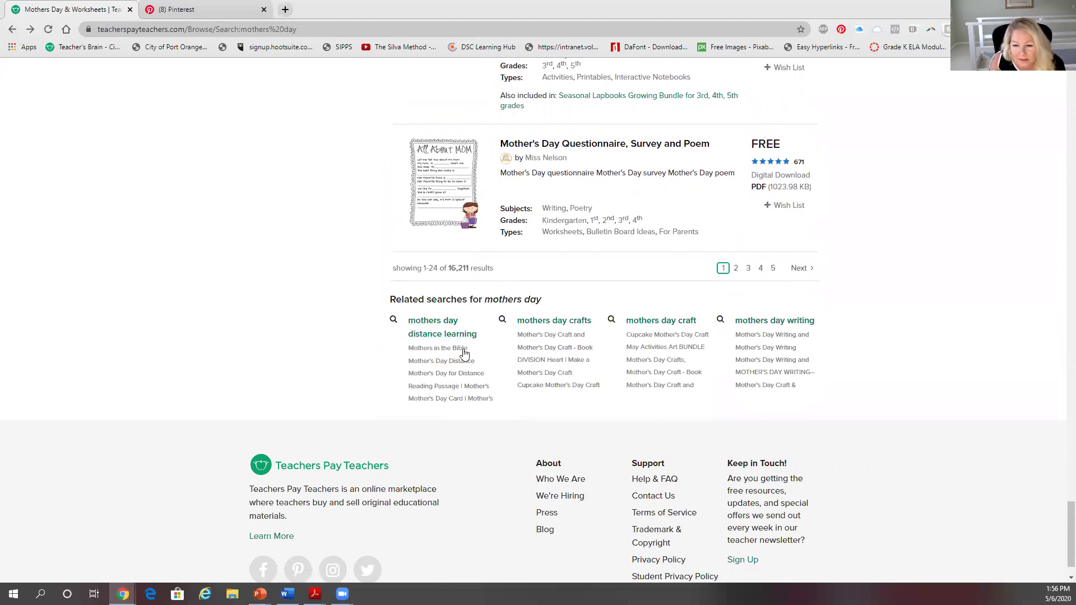
left_click(528, 351)
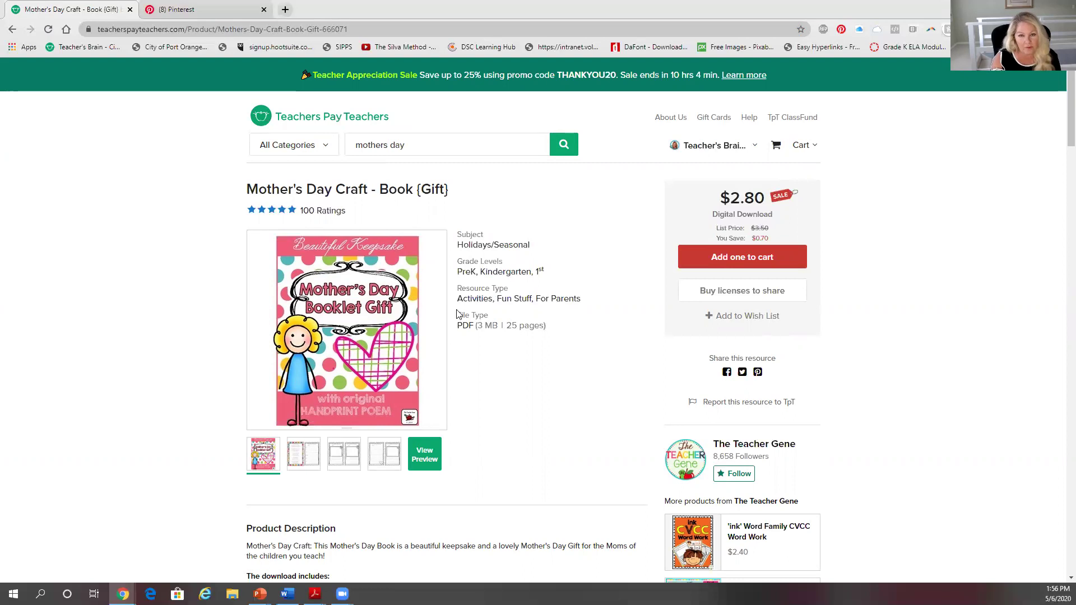
Go back, clear the search box, and search the popular term 'distance learning'.
left_click(12, 29)
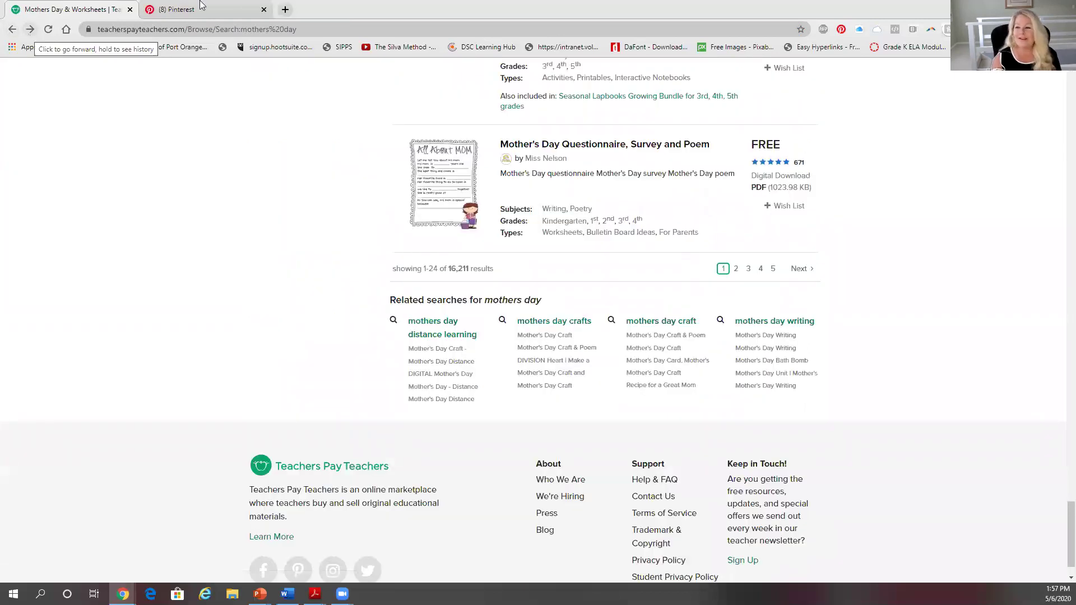
scroll(445, 155, "up", 8)
scroll(447, 155, "up", 20)
scroll(446, 155, "up", 12)
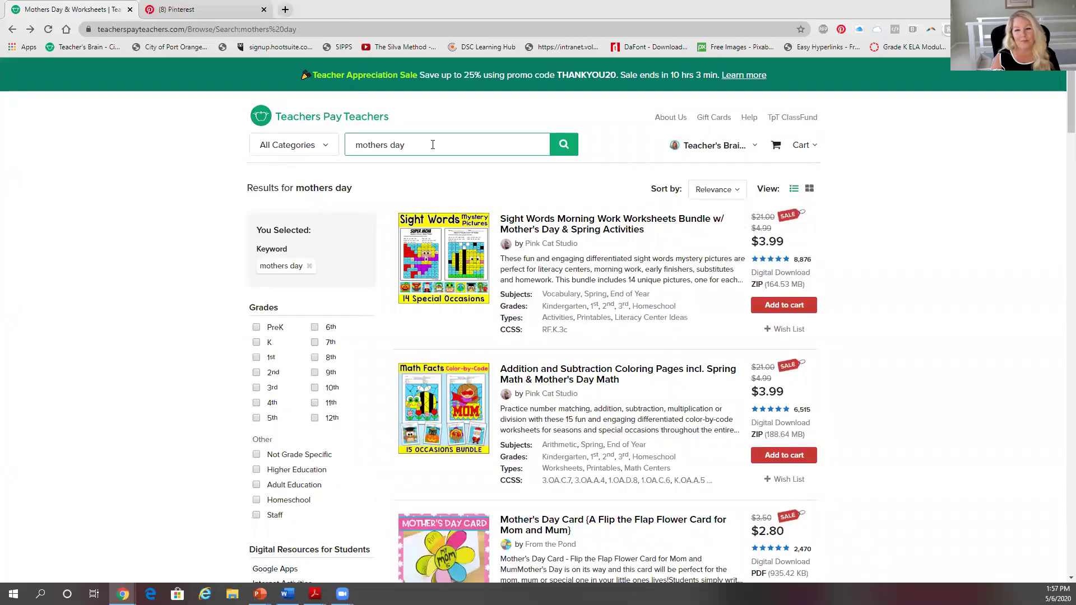
left_click(432, 144)
left_click_drag(432, 145, 342, 144)
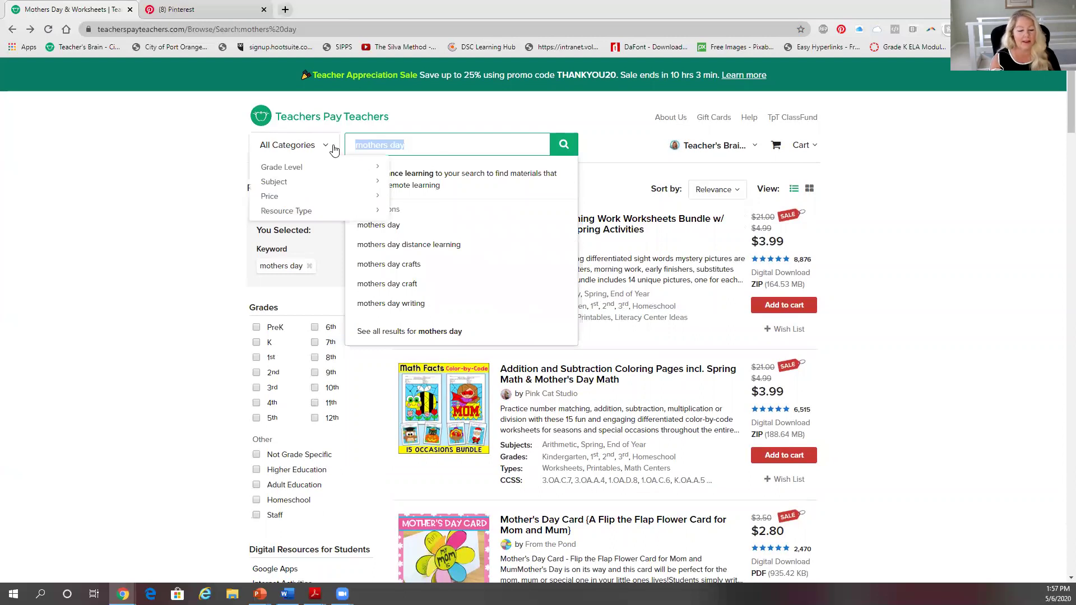
key("BackSpace")
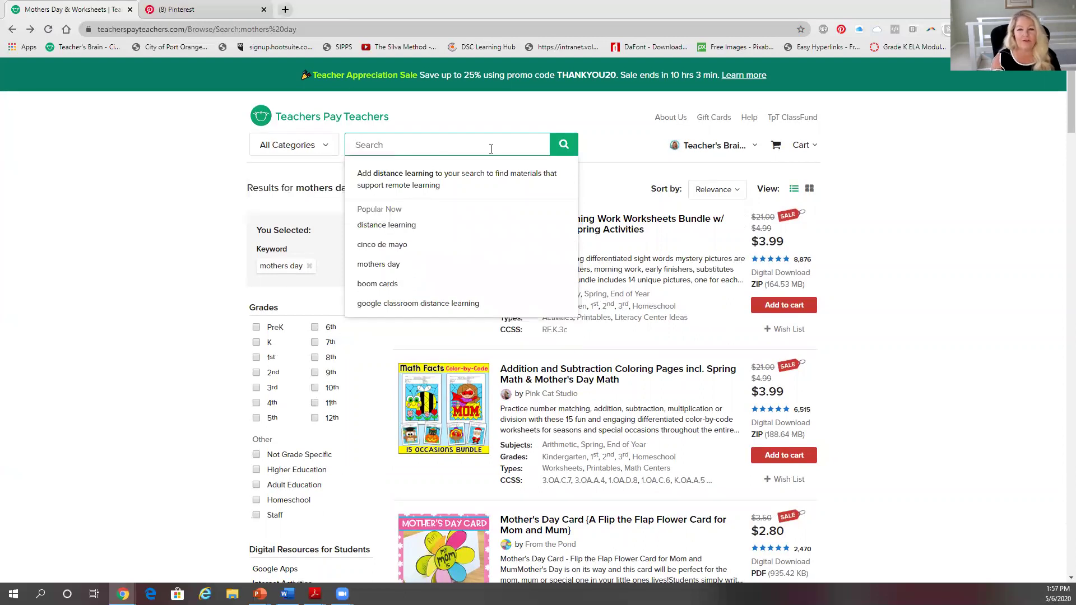
left_click(413, 226)
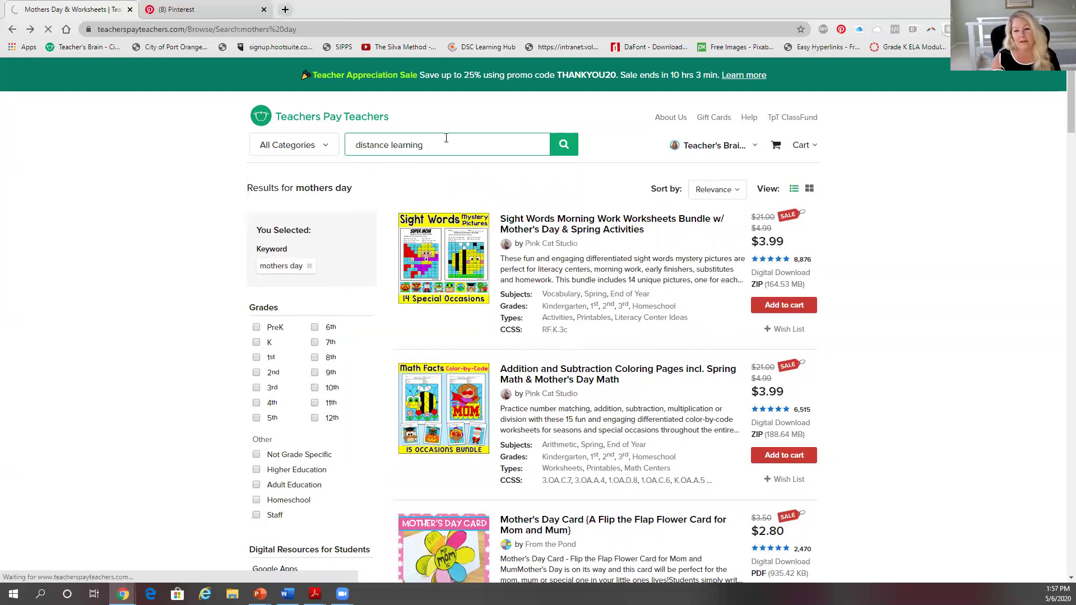
Extend the search to 'distance learning reading comprehension with google slides' via suggestions.
scroll(456, 145, "down", 7)
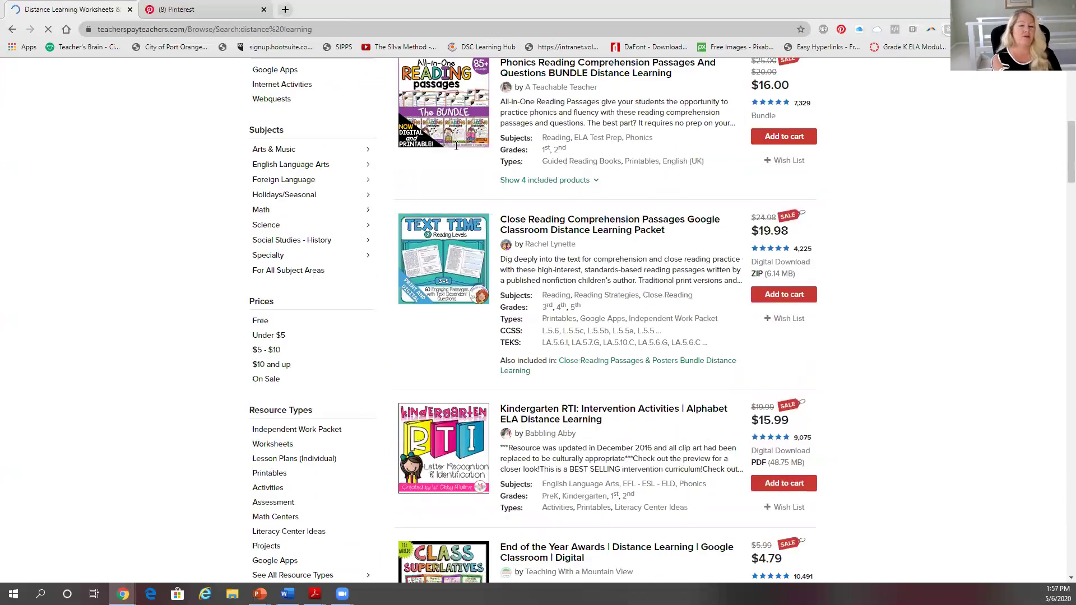
scroll(599, 165, "up", 8)
left_click(476, 146)
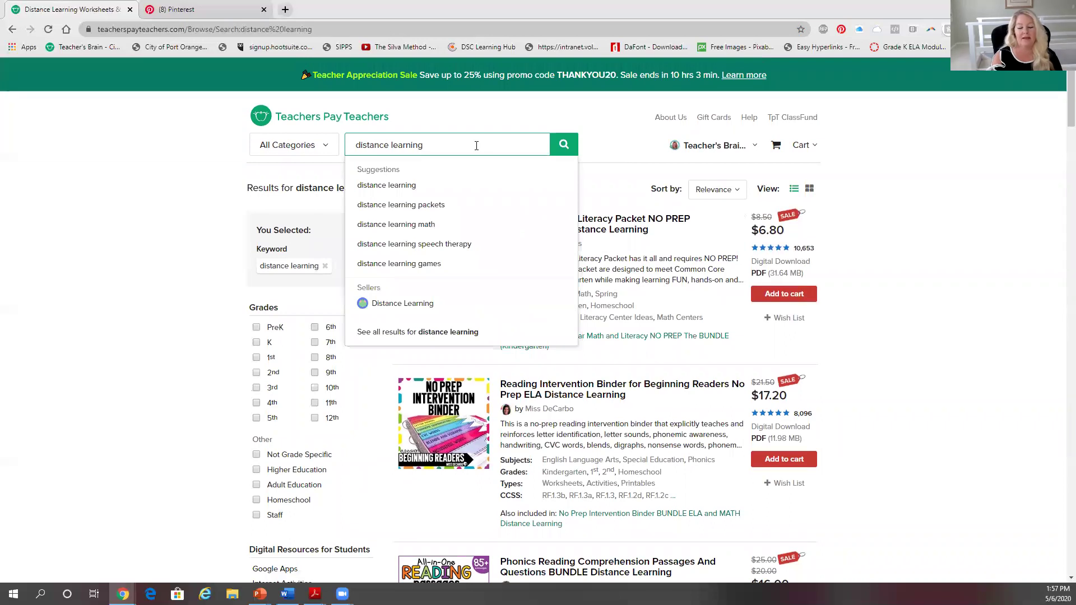
type("reading compr")
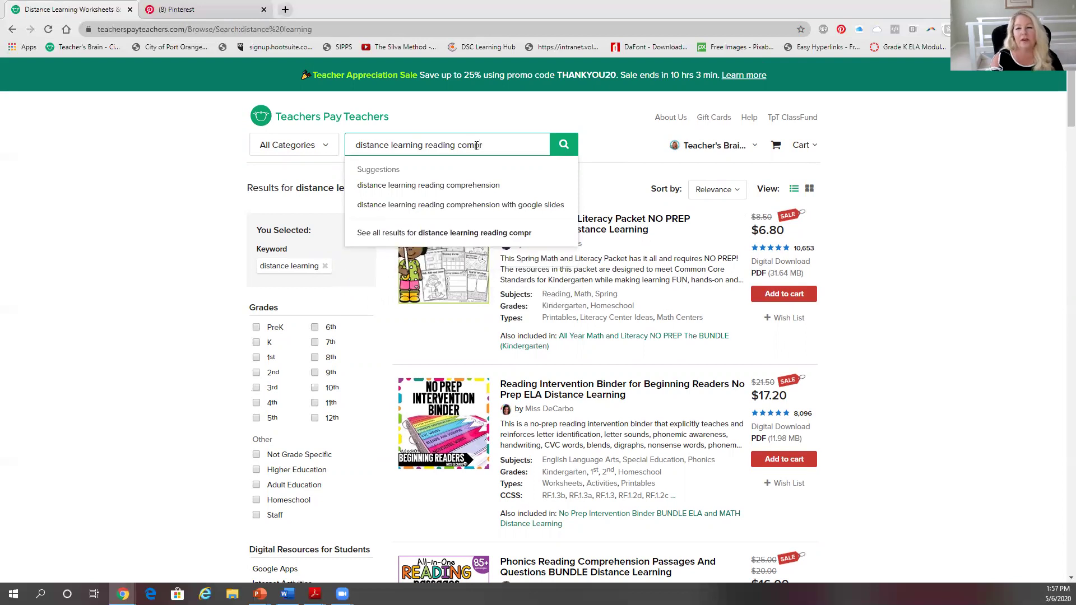
left_click(496, 206)
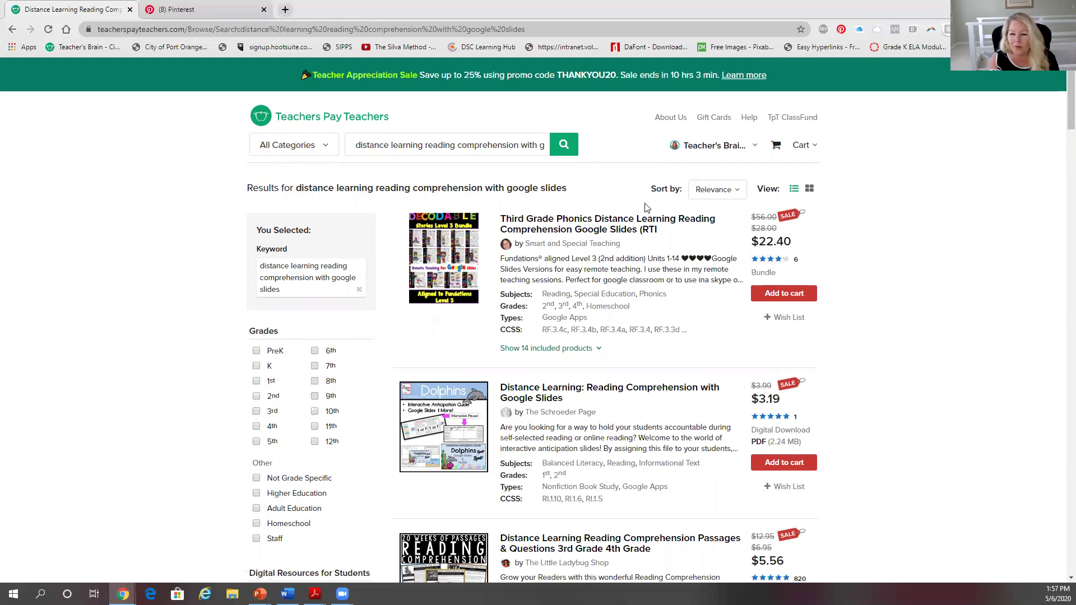
scroll(437, 377, "down", 20)
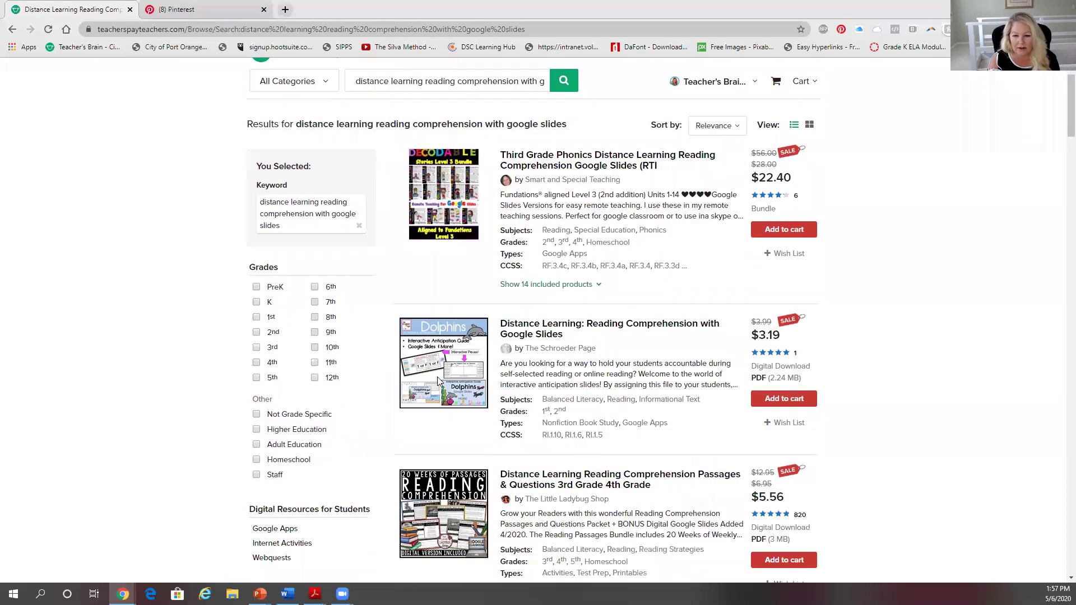
scroll(437, 381, "down", 20)
scroll(437, 380, "down", 10)
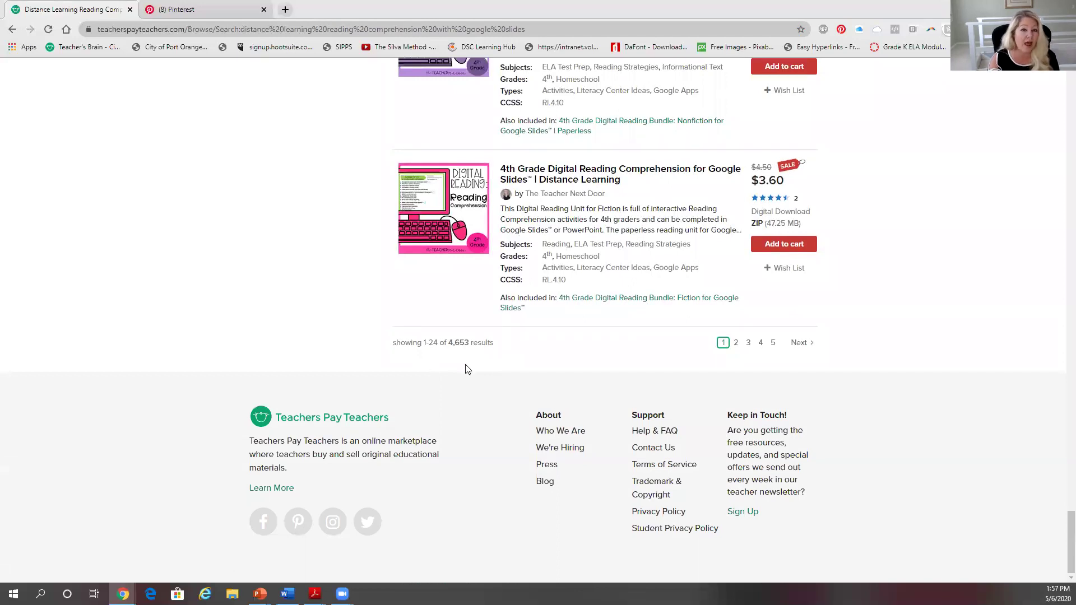
scroll(465, 369, "up", 20)
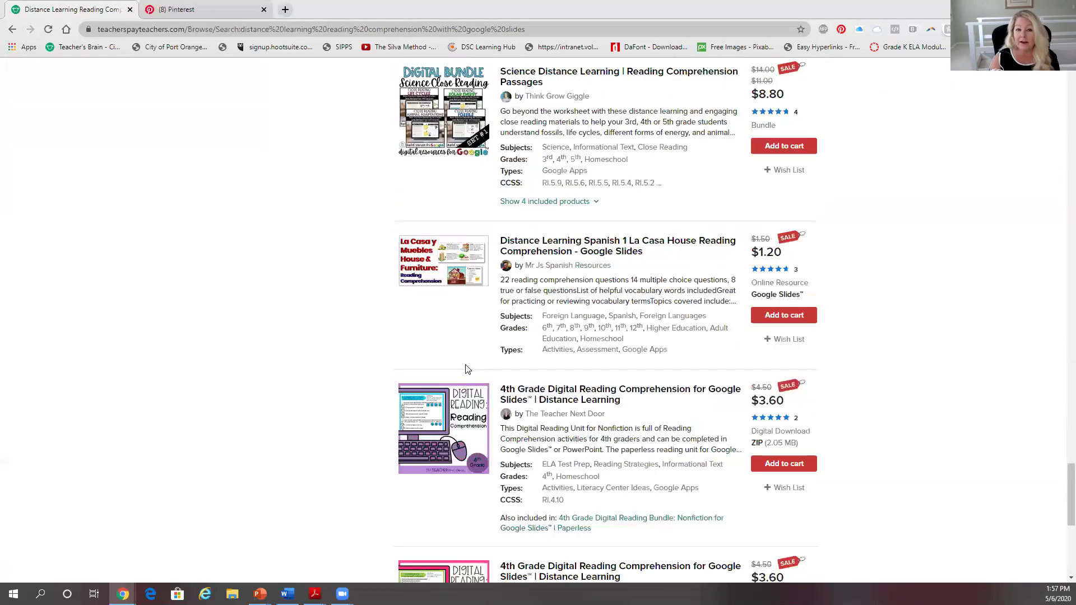
scroll(465, 369, "up", 20)
scroll(465, 369, "up", 8)
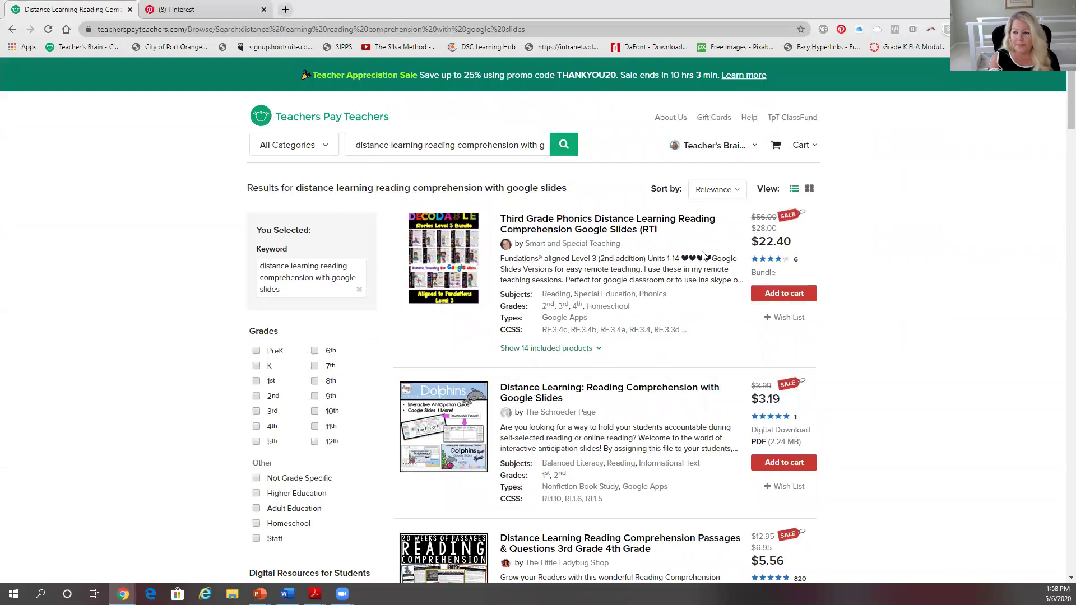
Sort the results by Most Recent and scroll down to the pagination row.
left_click(715, 194)
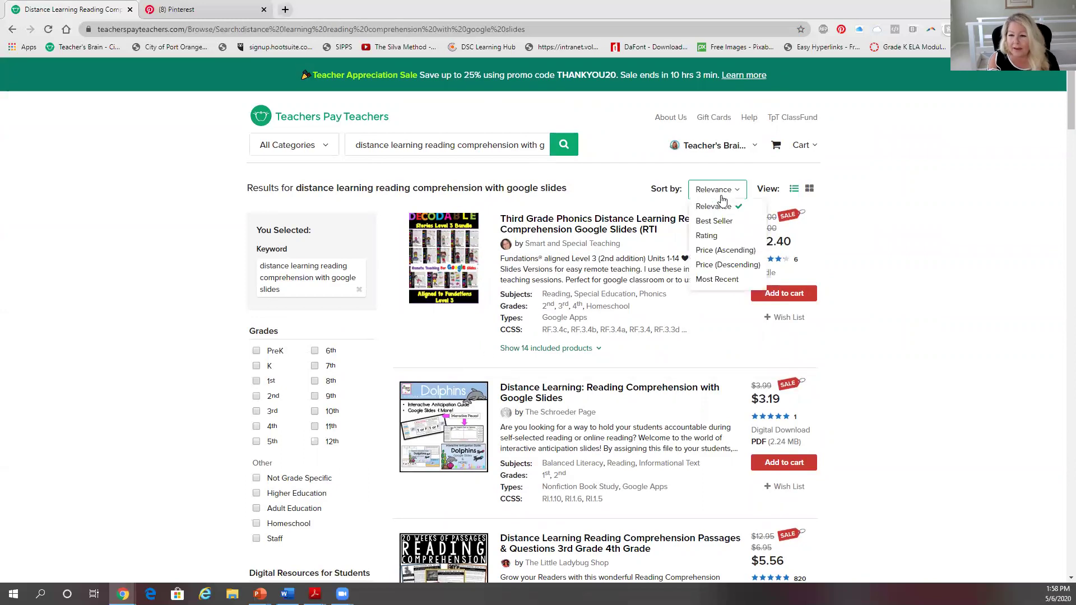
left_click(731, 277)
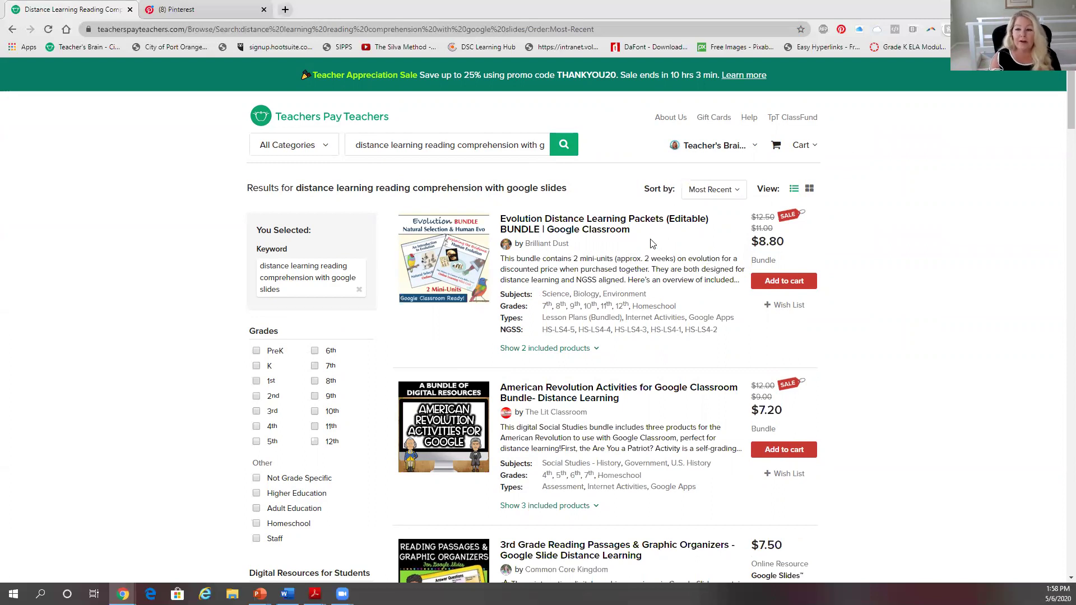
scroll(699, 235, "down", 4)
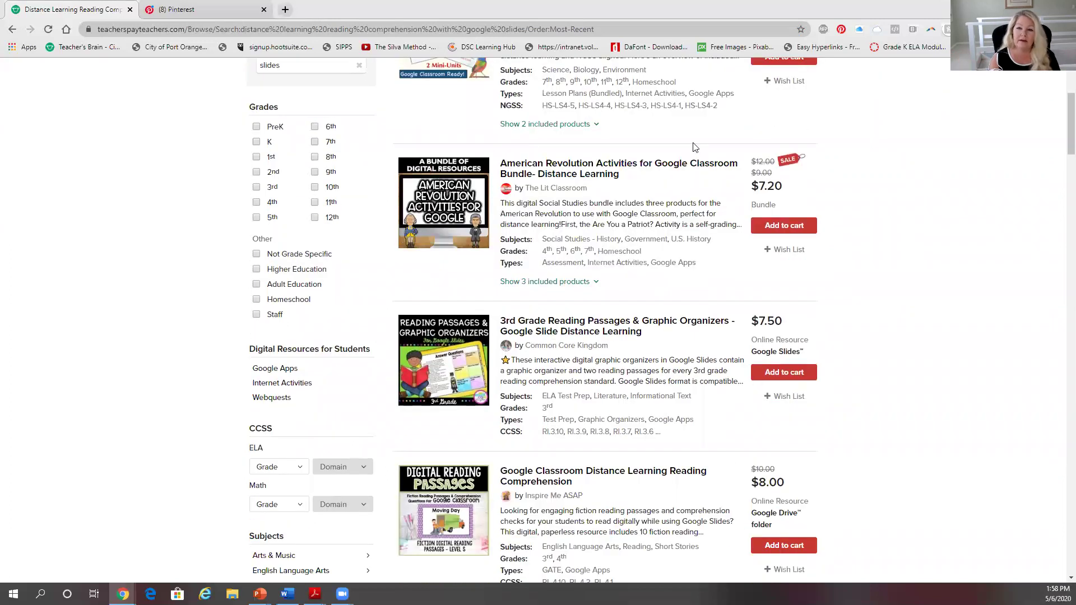
scroll(694, 146, "down", 11)
scroll(695, 147, "down", 5)
scroll(576, 402, "down", 8)
scroll(576, 401, "down", 9)
scroll(550, 392, "down", 11)
scroll(551, 389, "down", 20)
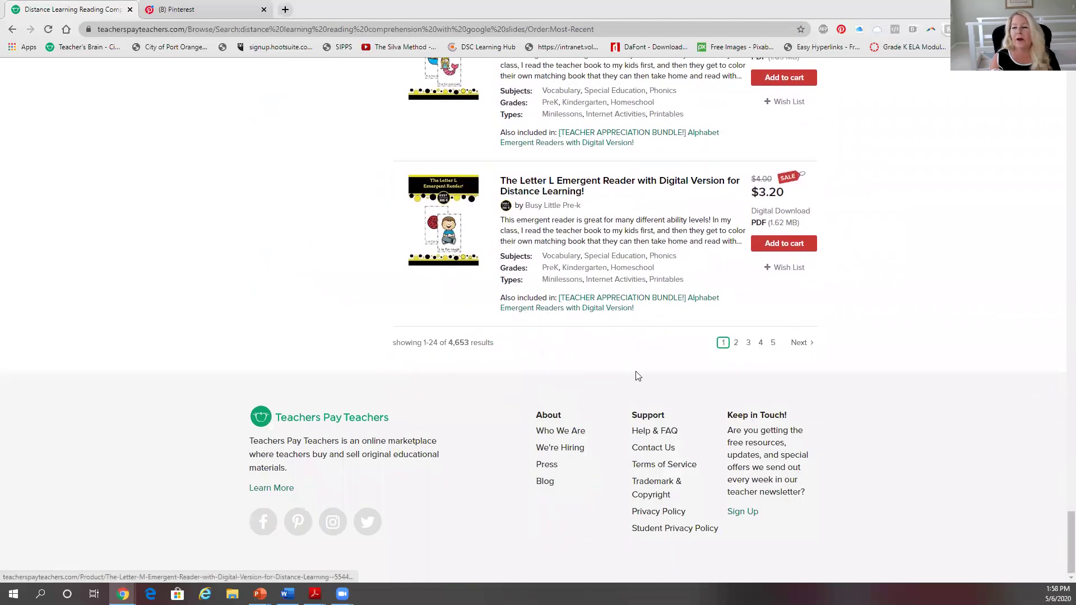
Go to page 5 of the results and scroll down through it.
left_click(773, 344)
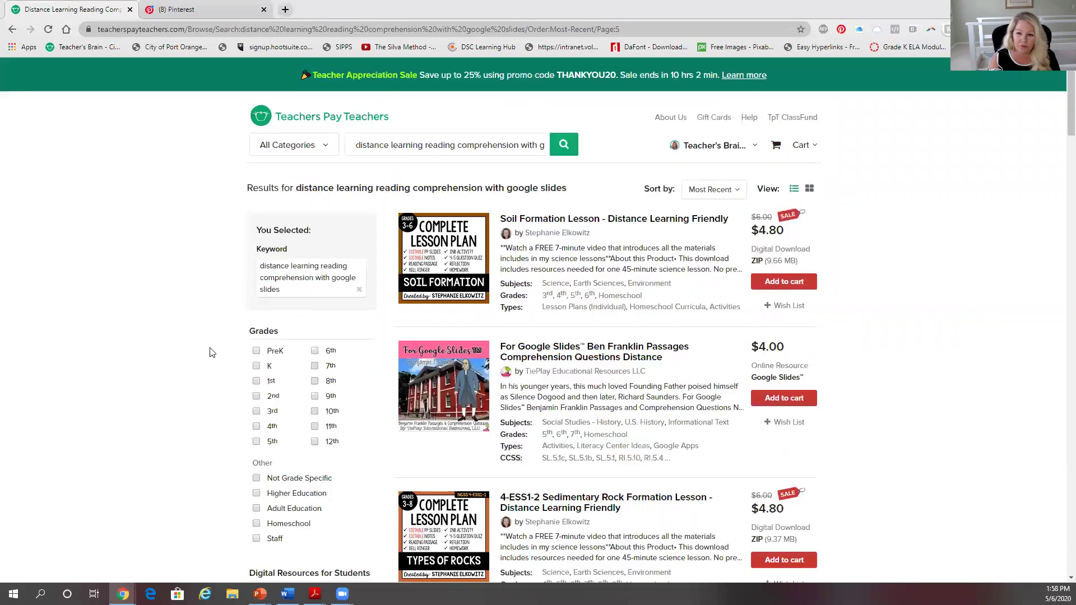
scroll(618, 305, "down", 6)
scroll(616, 305, "down", 20)
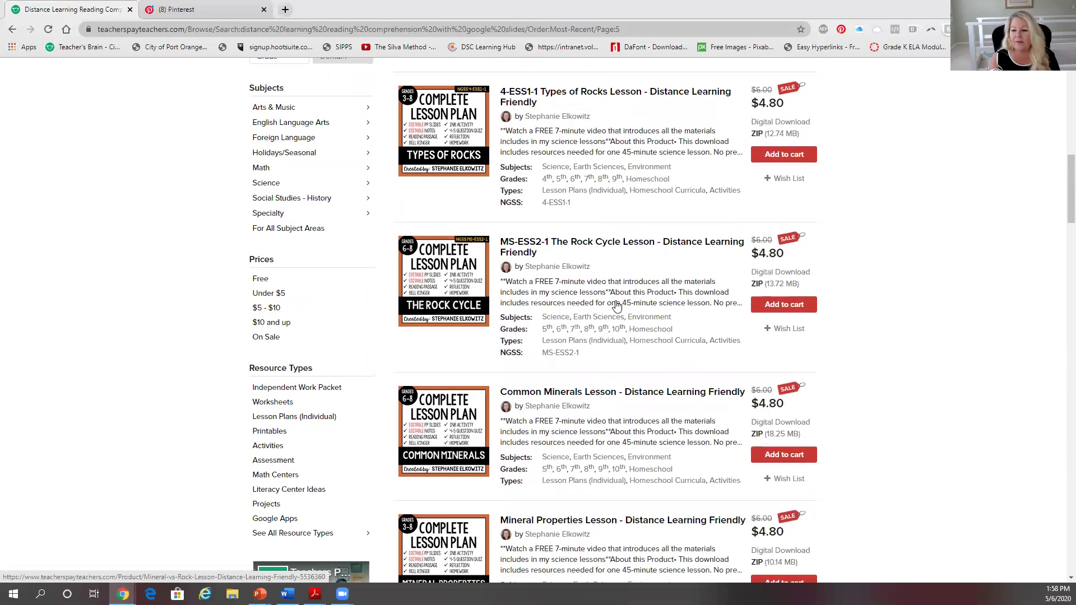
scroll(616, 306, "down", 13)
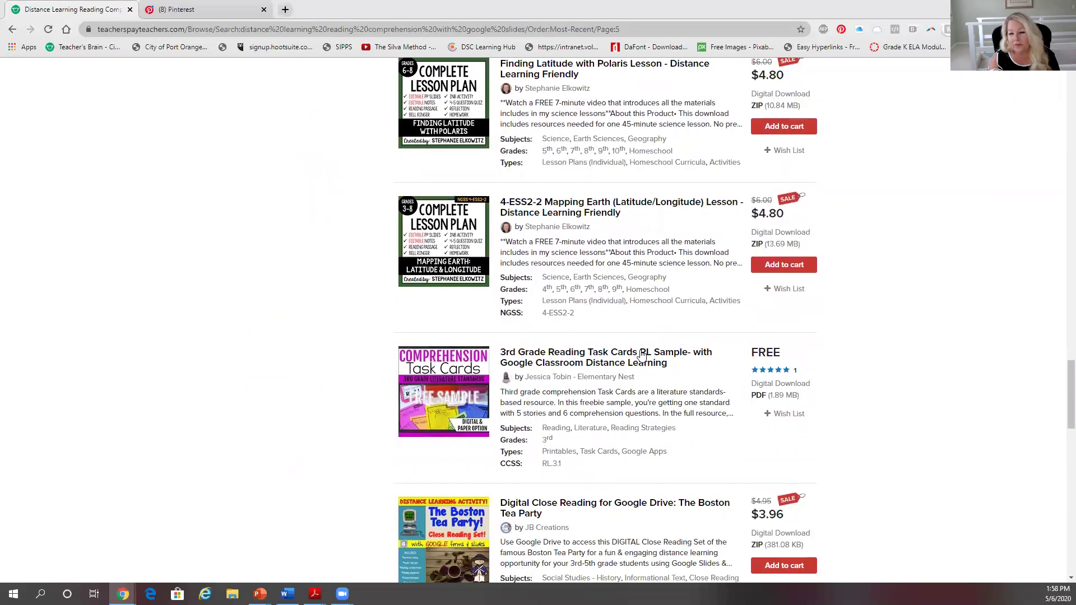
scroll(616, 427, "down", 5)
scroll(616, 427, "down", 8)
scroll(615, 430, "down", 5)
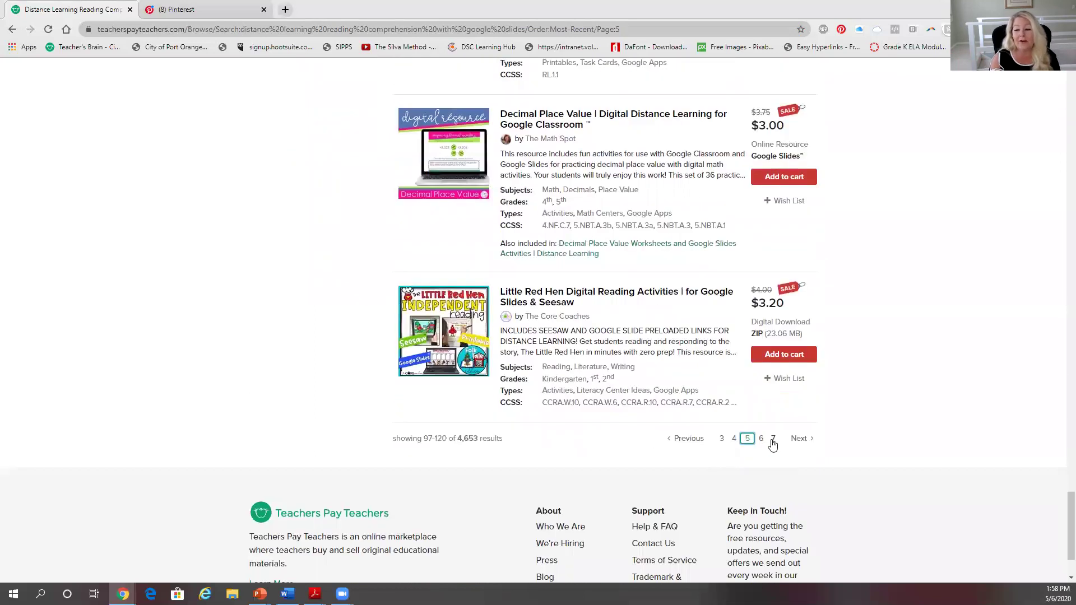
Jump to page 7, browse its listings, and scroll back to the top.
left_click(772, 440)
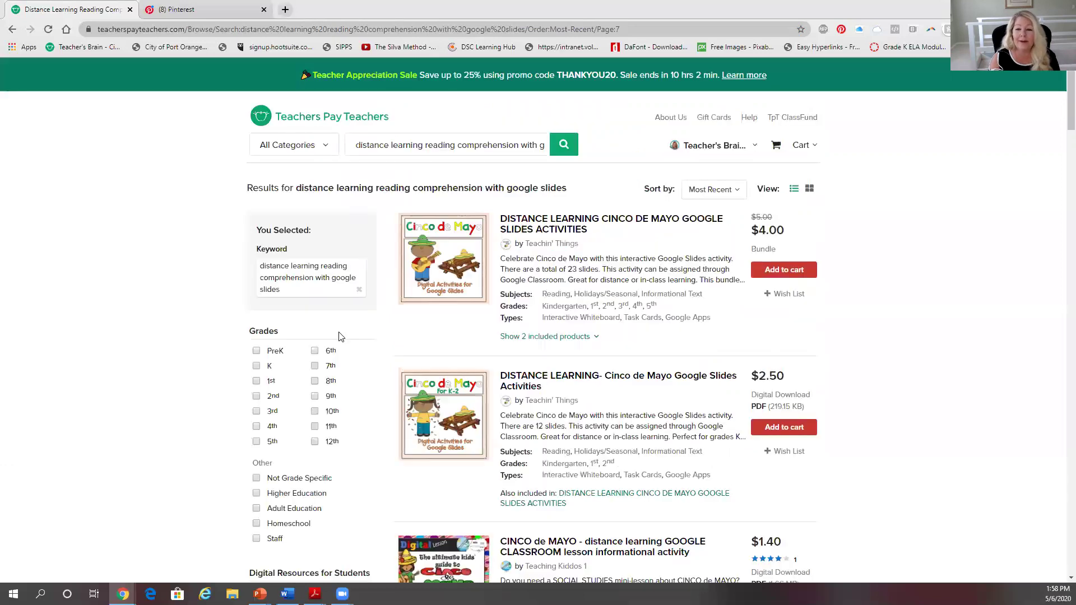
scroll(663, 324, "down", 4)
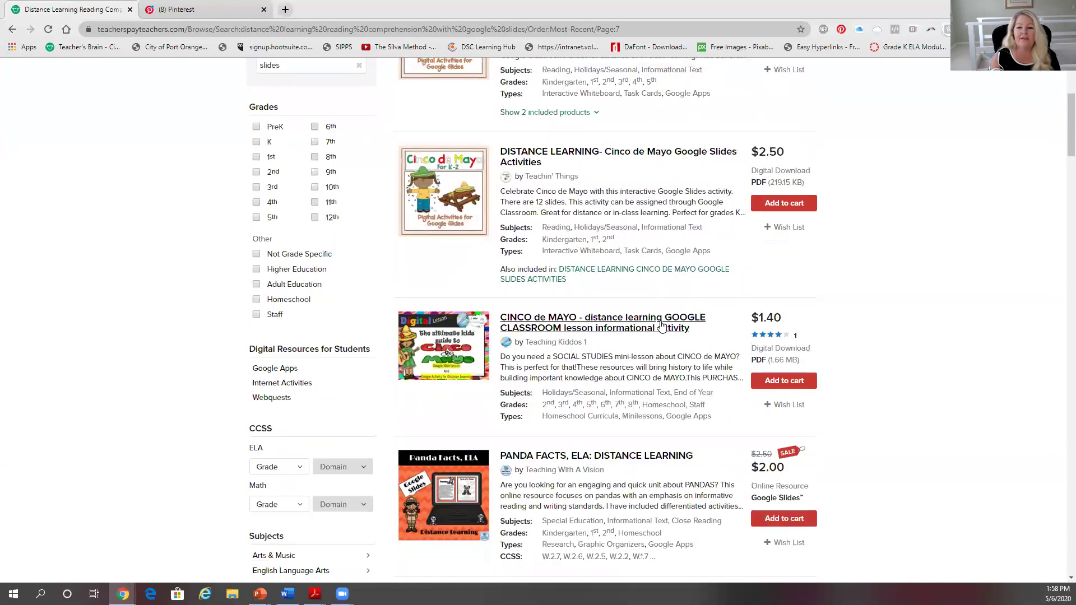
scroll(661, 325, "down", 4)
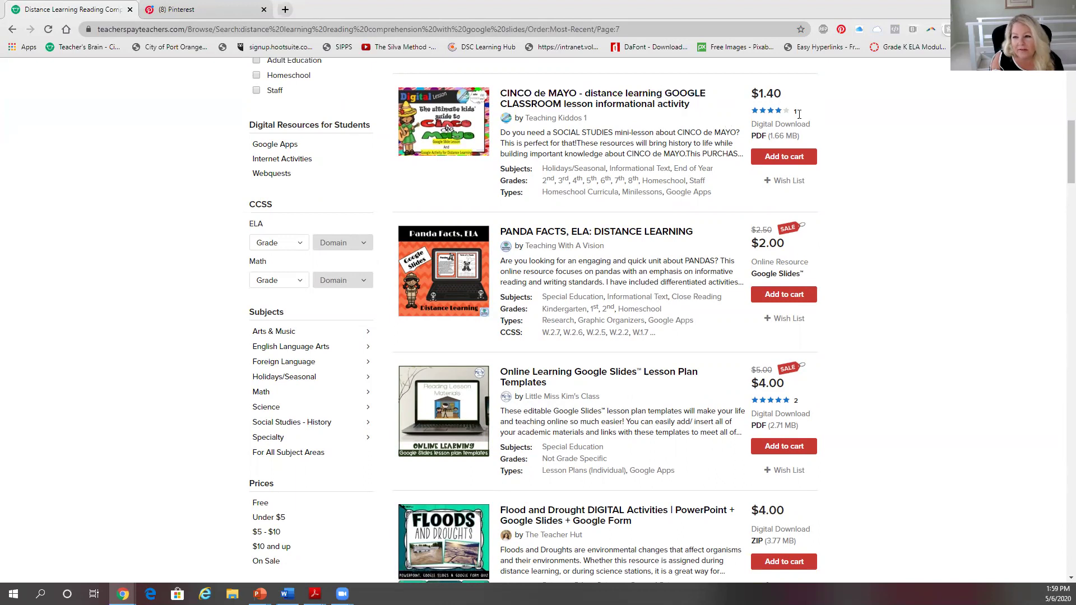
scroll(659, 407, "down", 2)
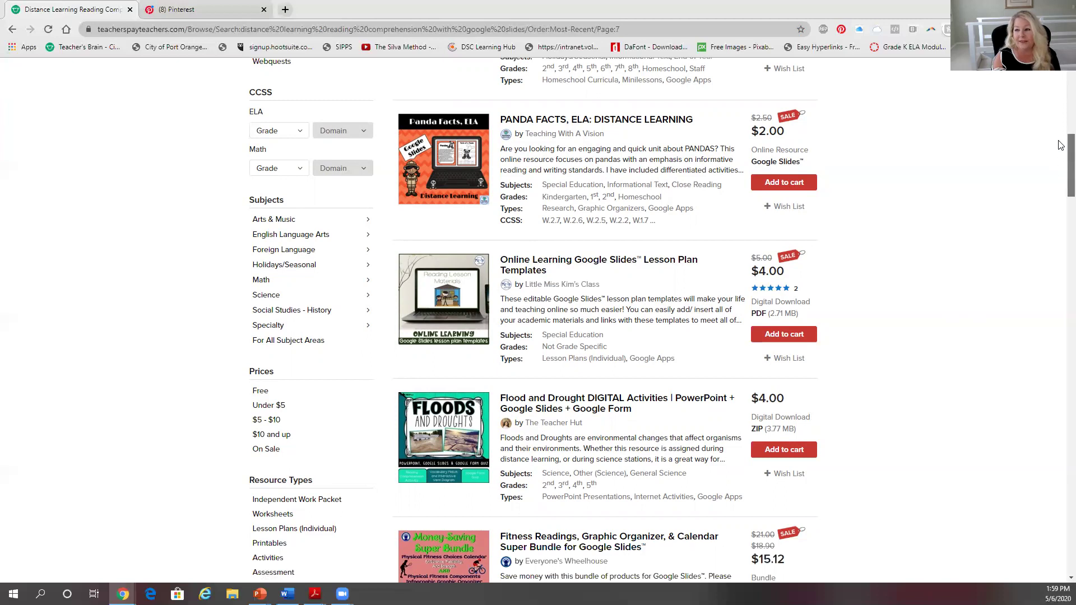
scroll(1060, 110, "up", 8)
mouse_move(473, 445)
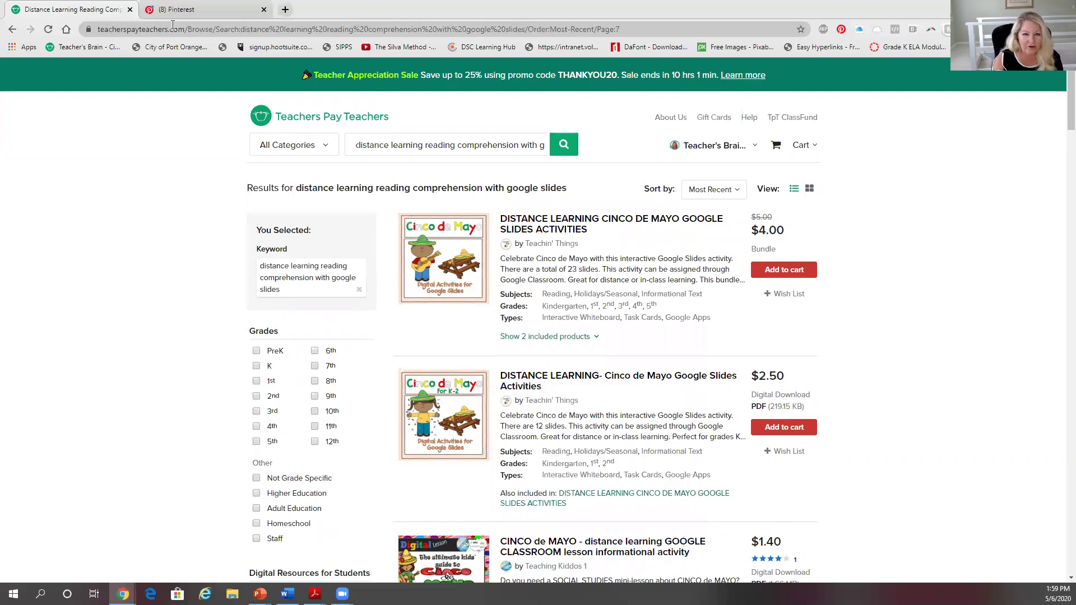
Switch to the Pinterest tab and choose Create ad from the Ads menu.
left_click(171, 14)
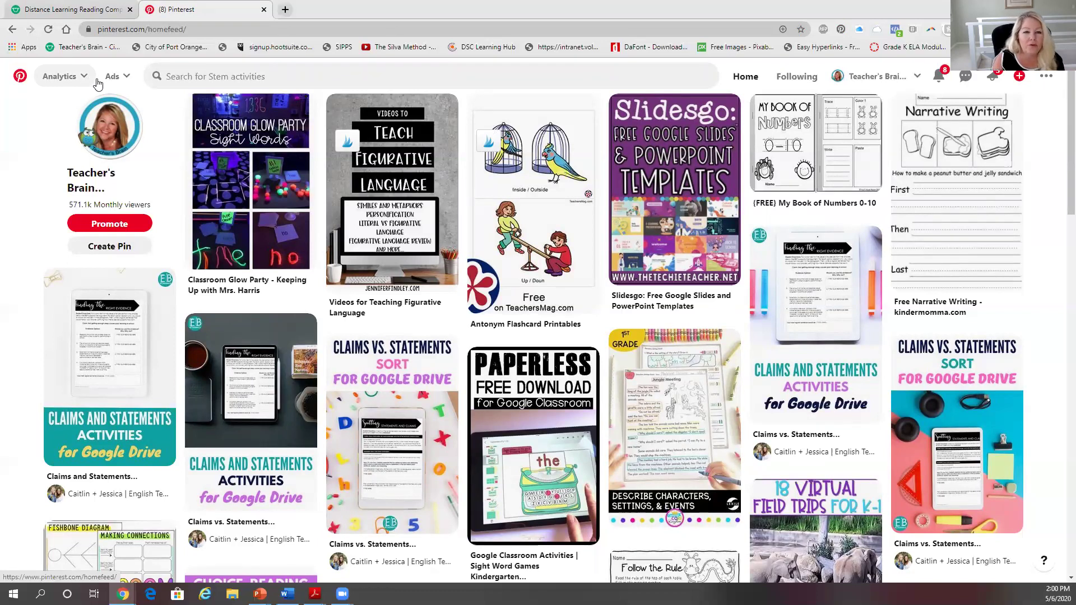
left_click(109, 84)
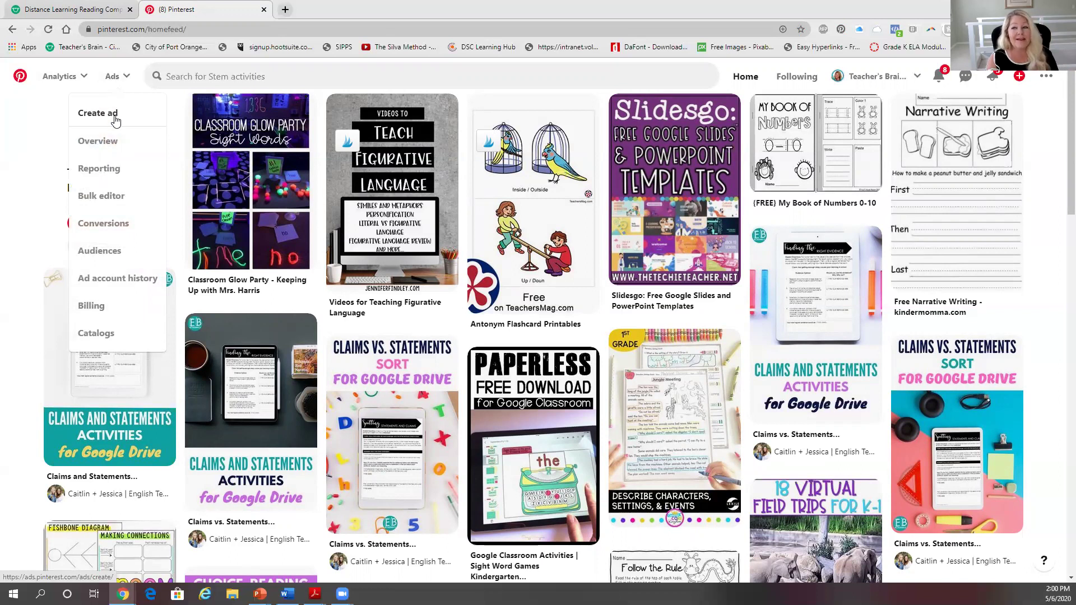
left_click(115, 116)
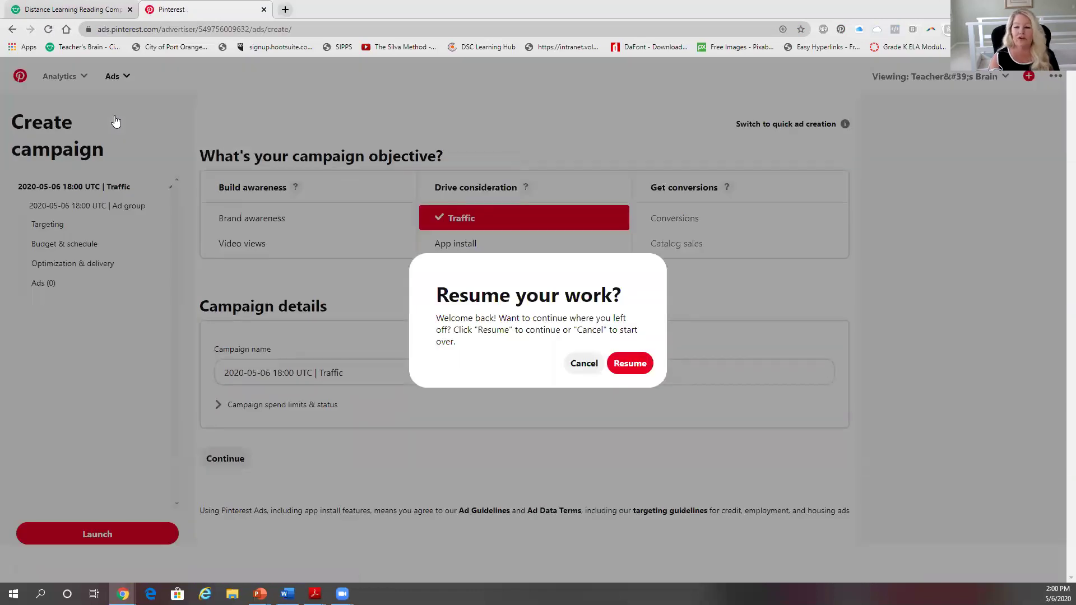
Discard the old draft, continue with the Traffic objective, and scroll to Keywords.
left_click(582, 366)
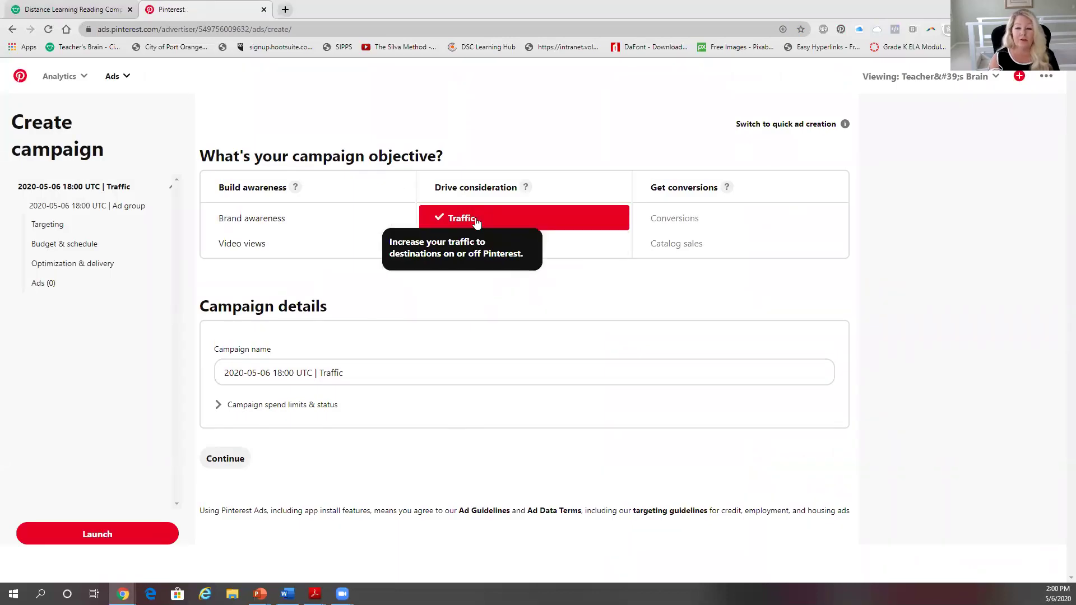
left_click(230, 459)
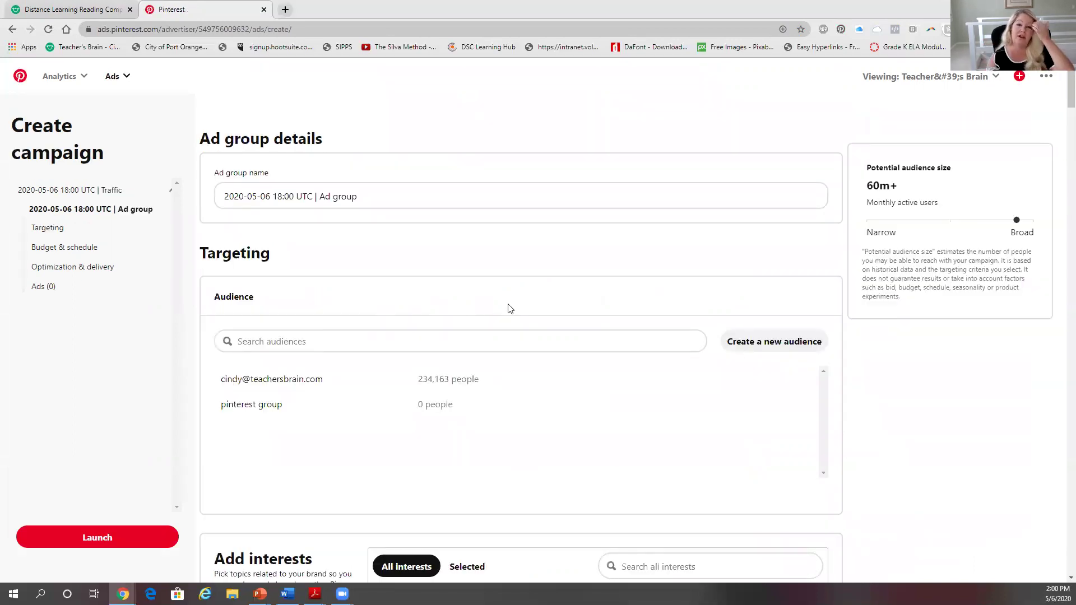
scroll(469, 245, "down", 4)
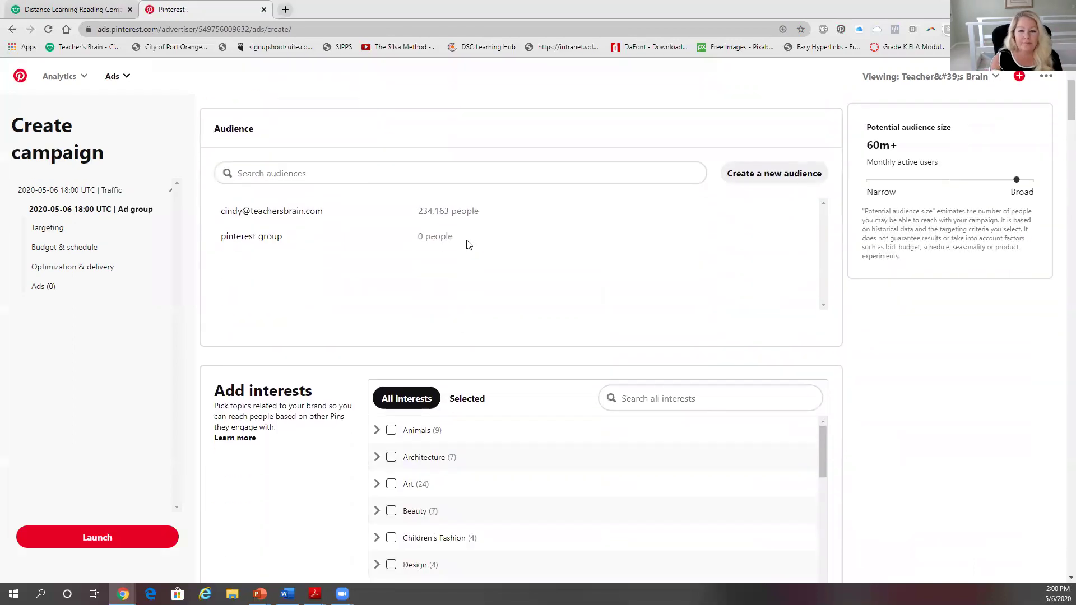
scroll(468, 244, "down", 3)
scroll(467, 244, "down", 5)
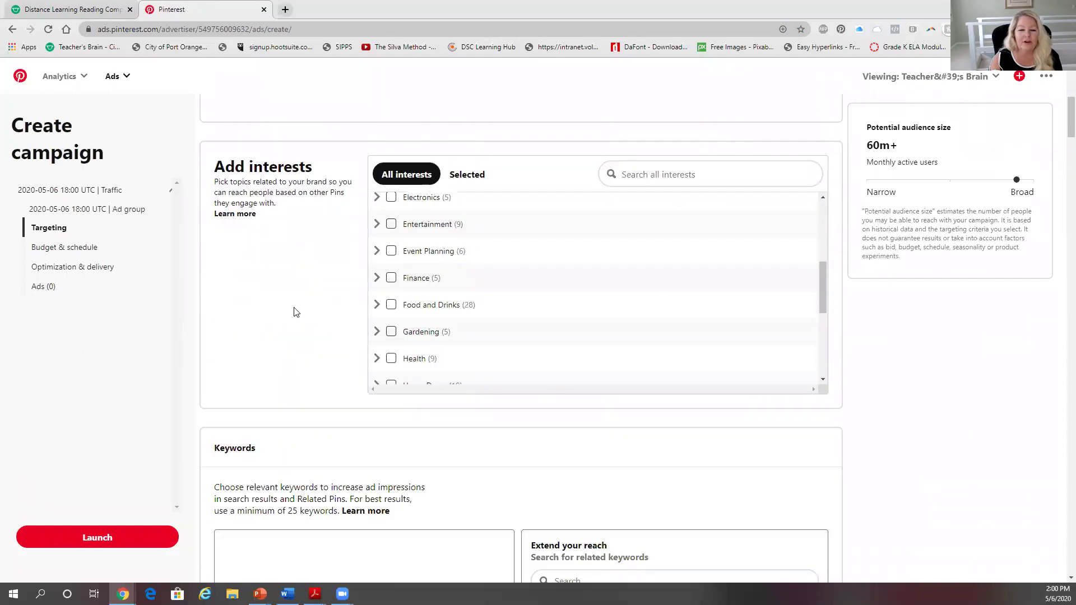
scroll(279, 313, "down", 4)
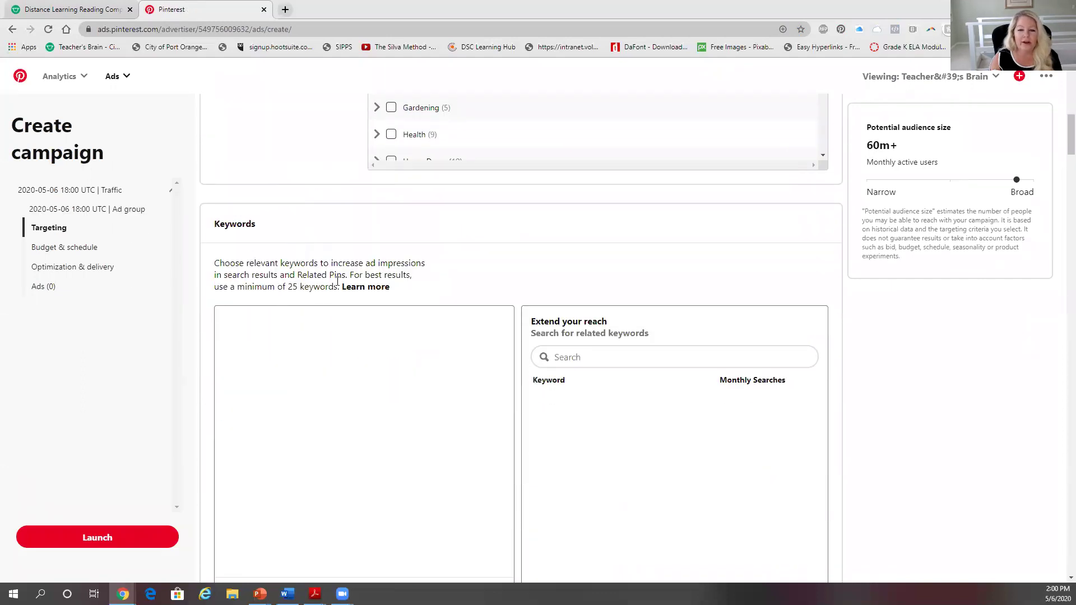
scroll(337, 281, "down", 1)
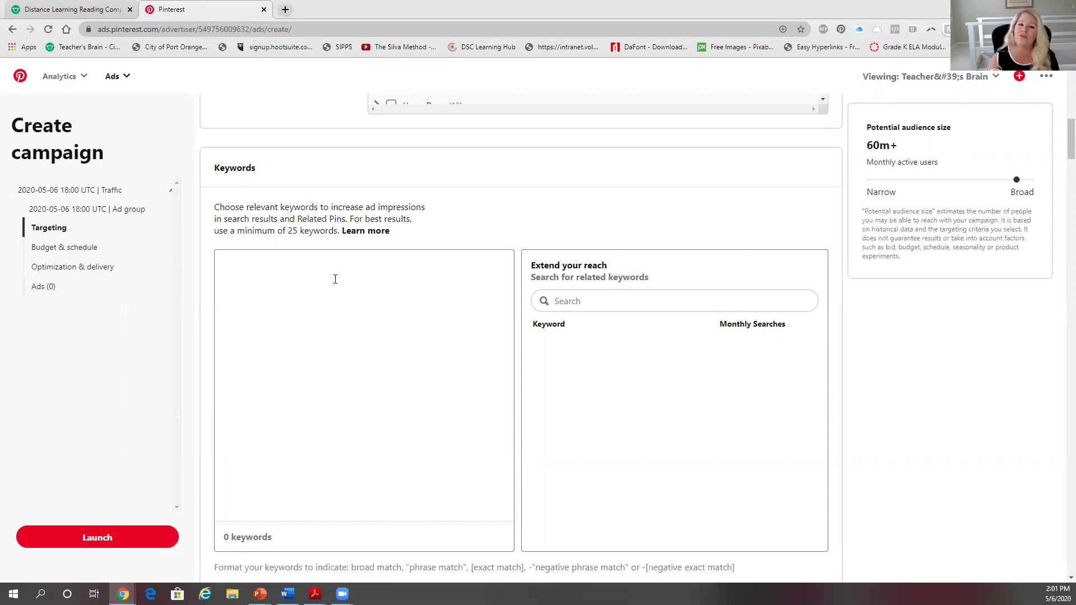
Look up related keywords for 'kindergarten reading' and review their 5m+ monthly searches.
left_click(577, 302)
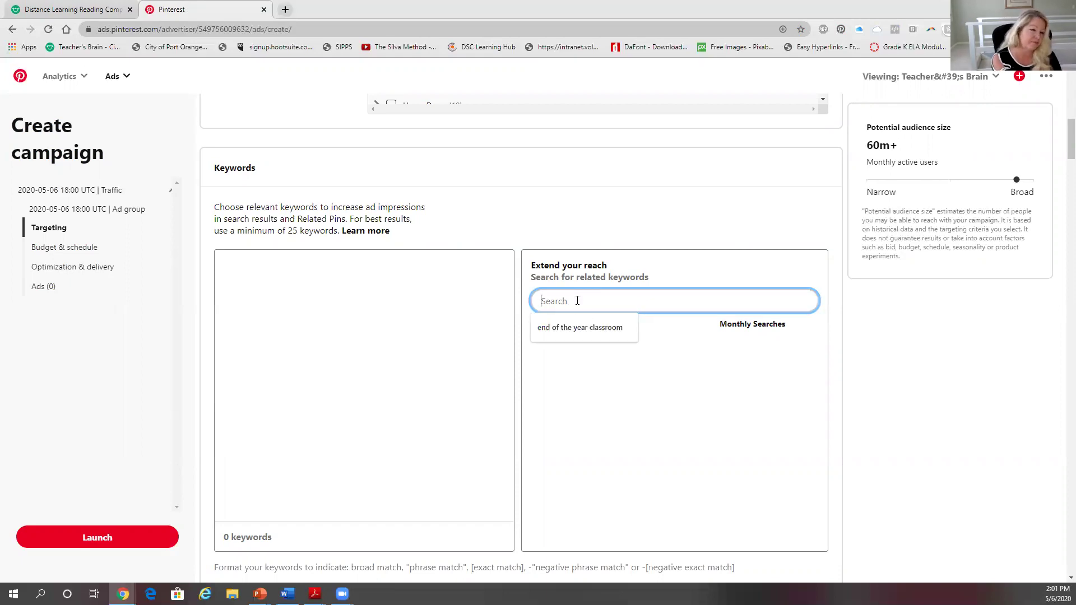
type("kinderga")
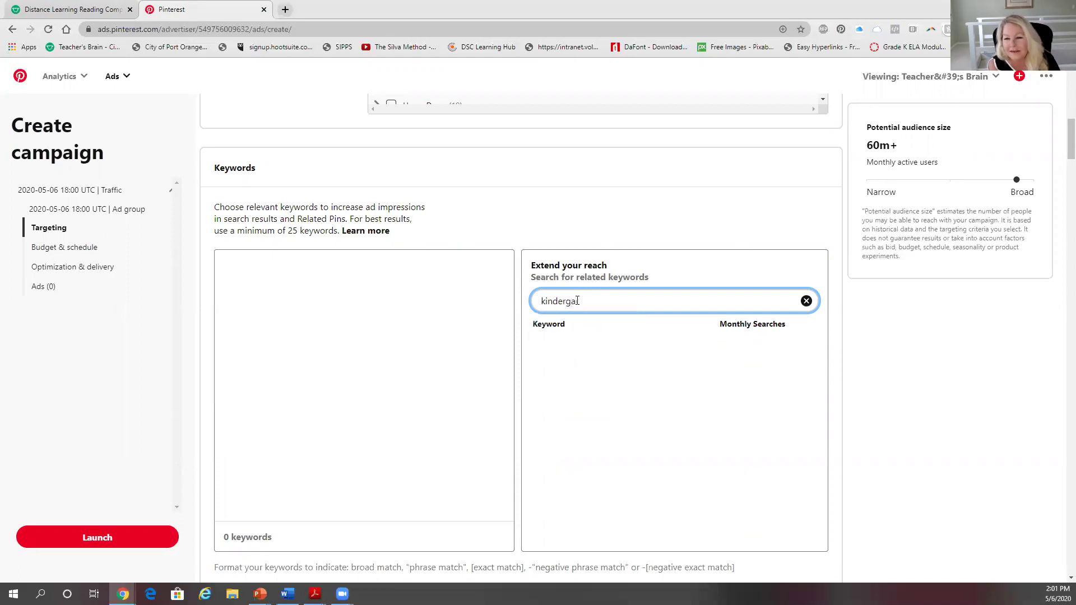
type("rten reading")
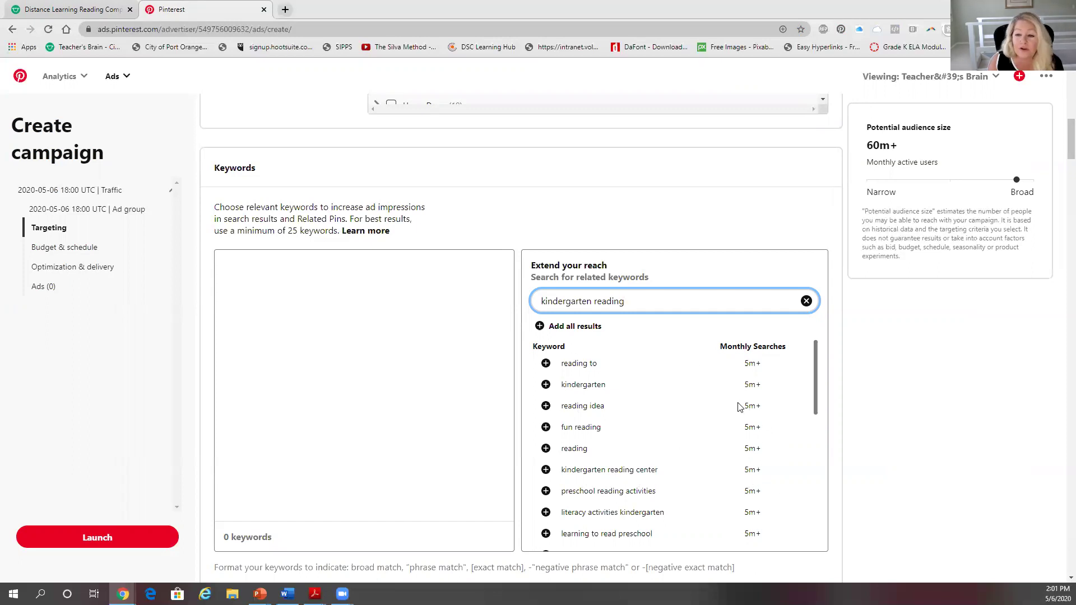
scroll(595, 518, "down", 2)
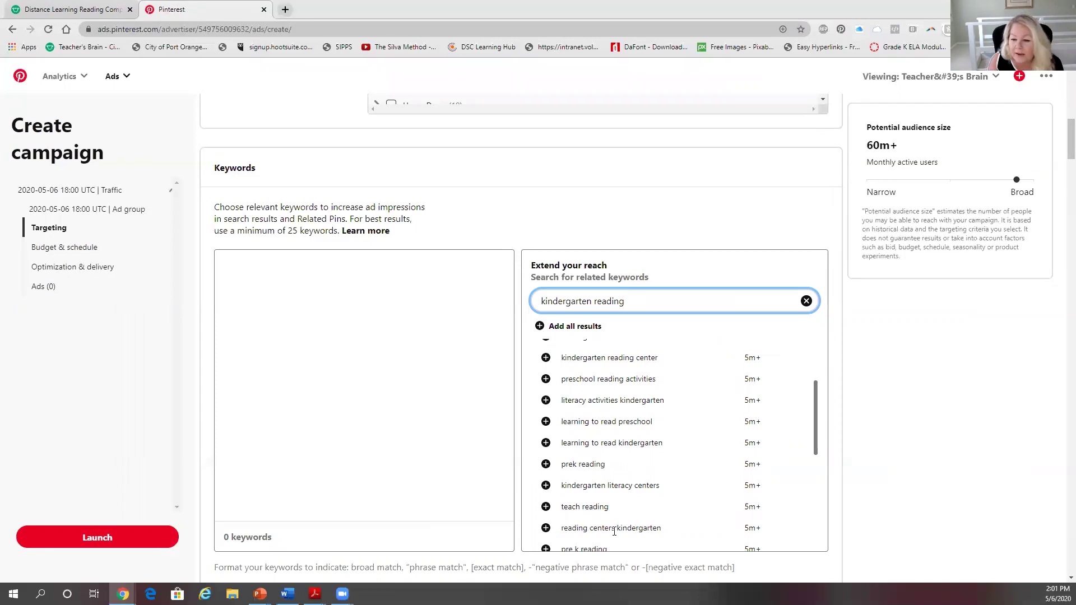
scroll(658, 509, "down", 2)
scroll(658, 508, "down", 1)
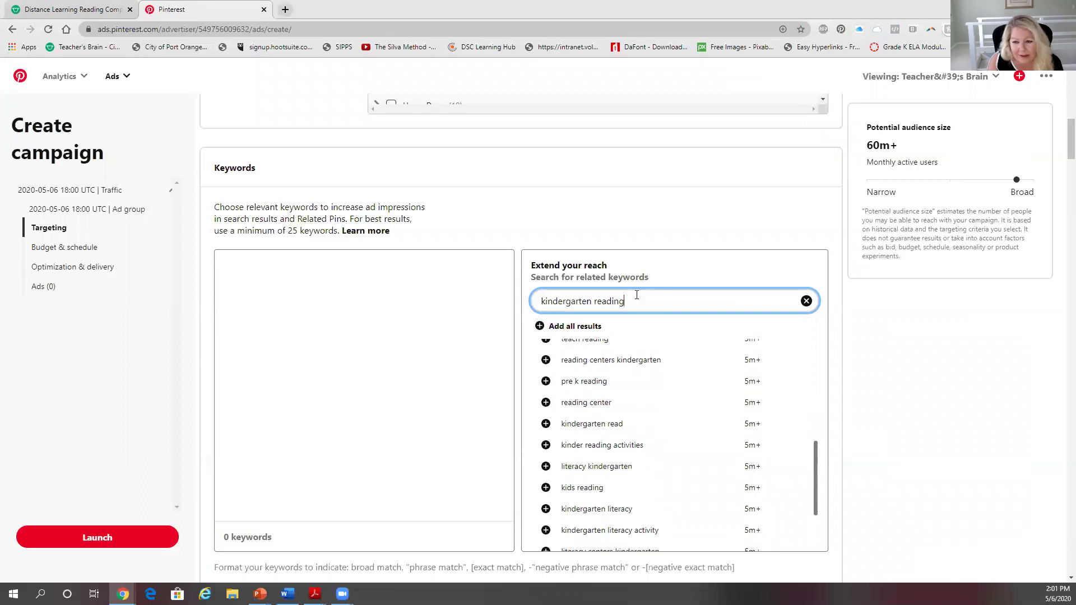
left_click_drag(639, 301, 539, 301)
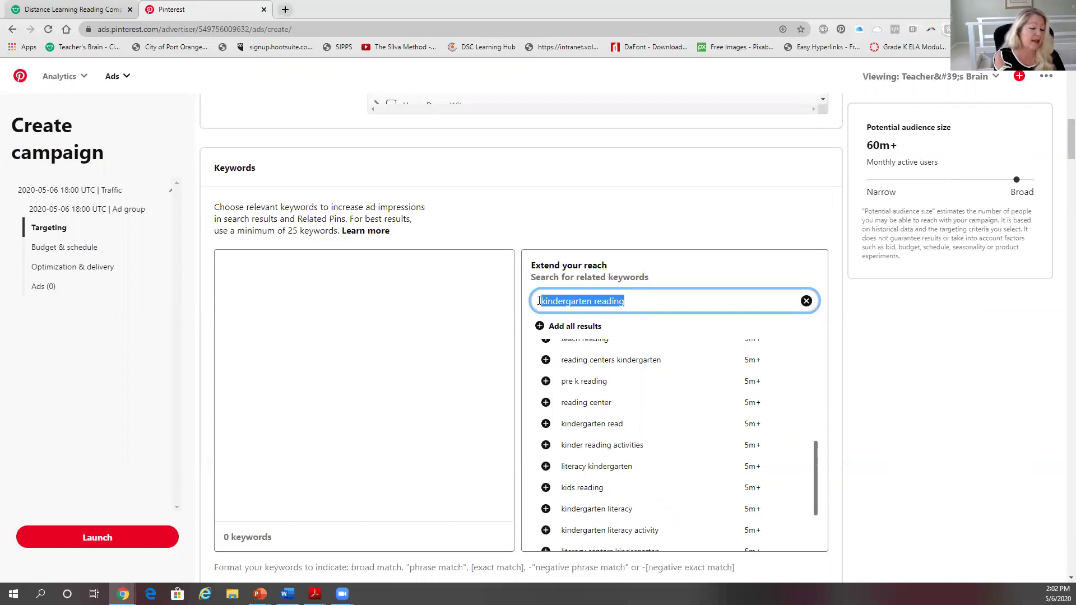
Look up 'mother's day crafts' keywords, loading two extra batches such as mothers day kids crafts (5m+).
type("mothe")
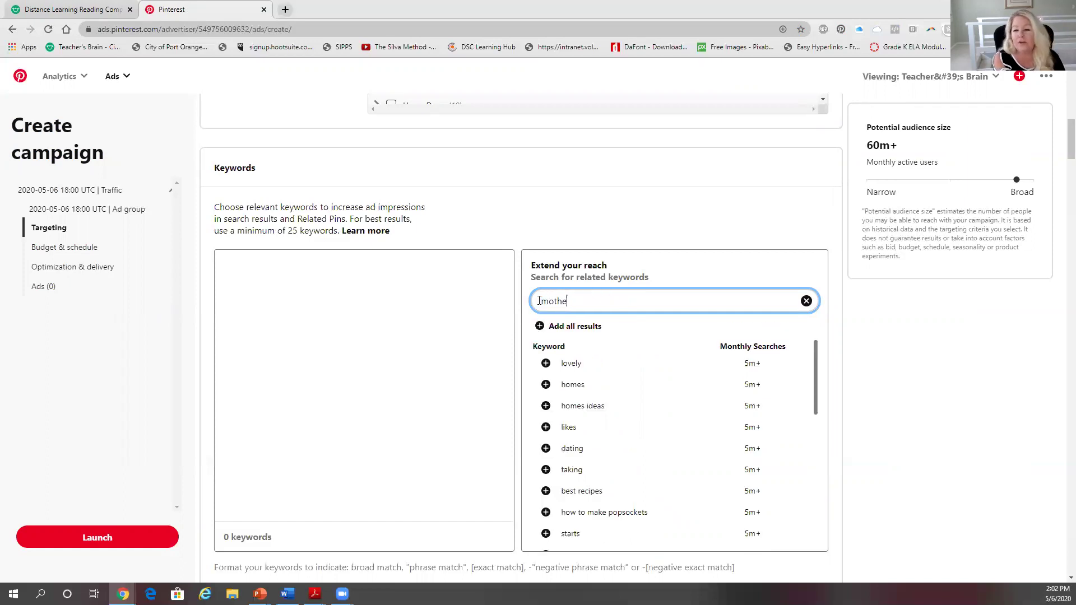
type("r's day")
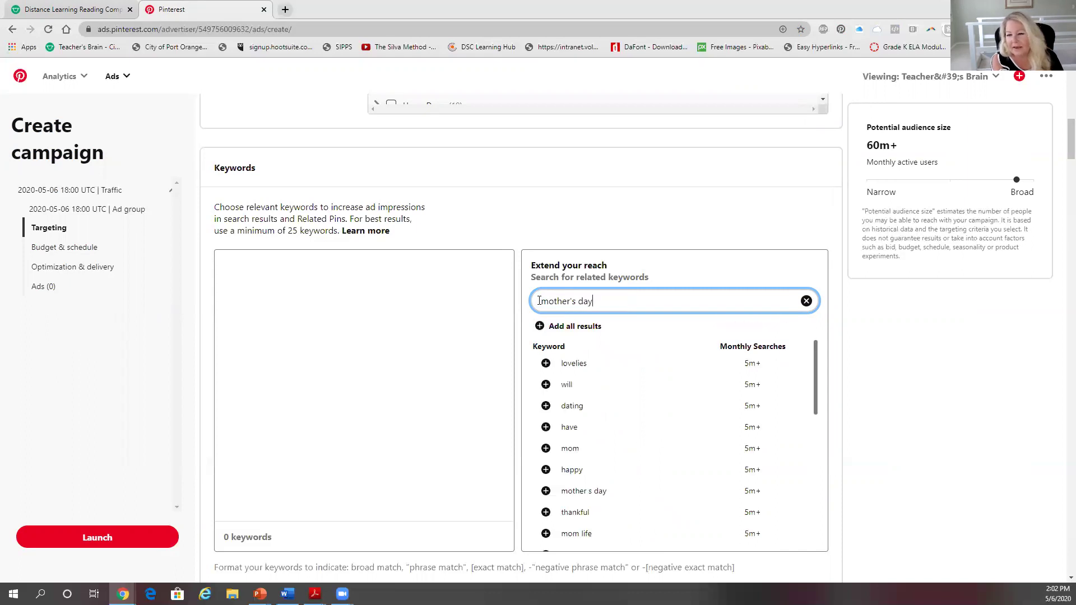
type(" crafts")
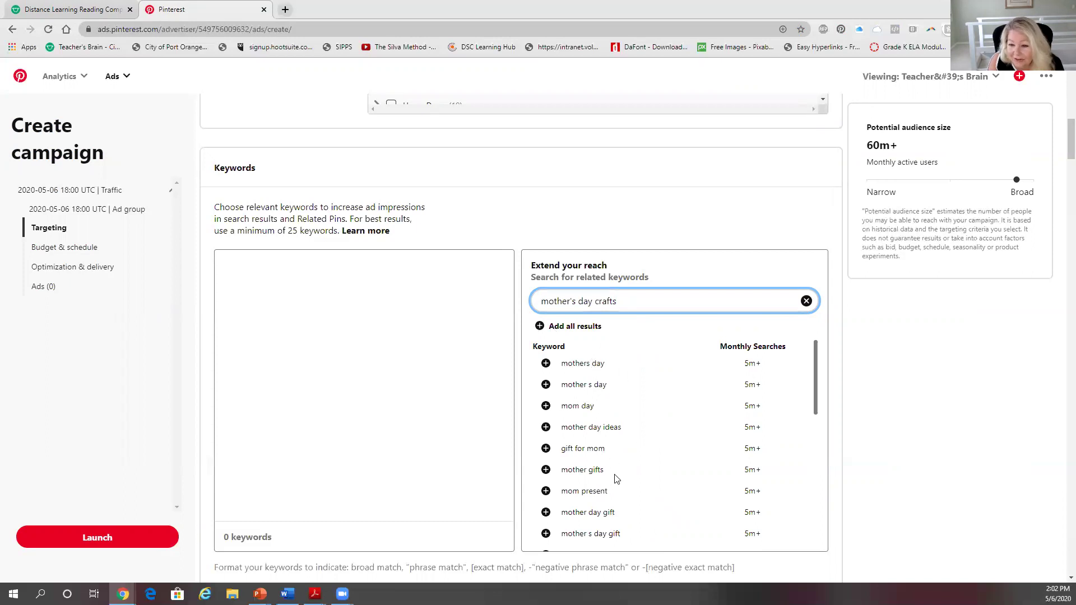
scroll(614, 477, "down", 3)
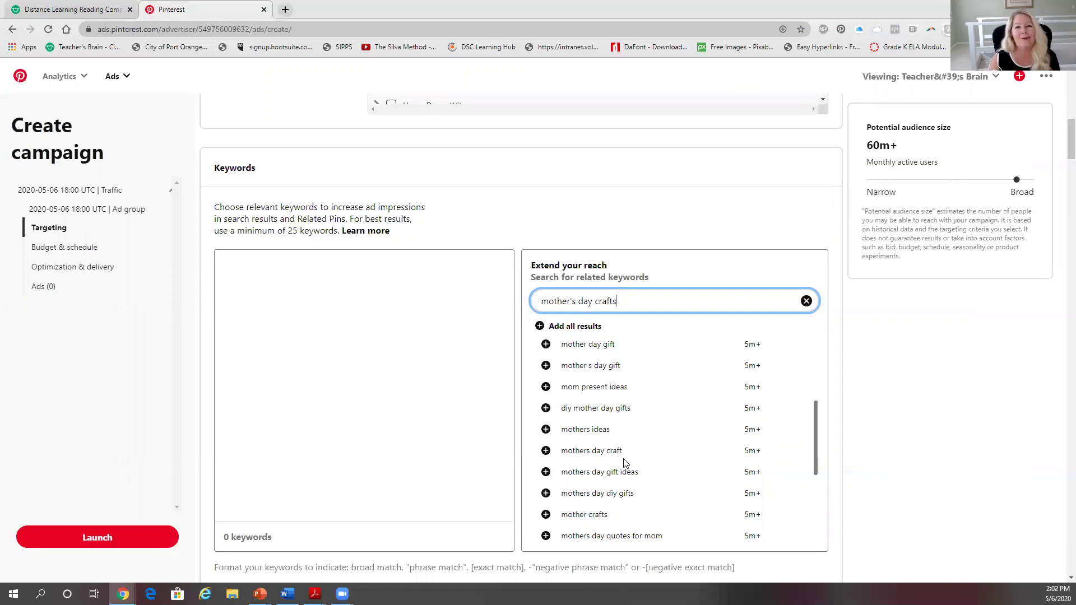
scroll(617, 465, "down", 5)
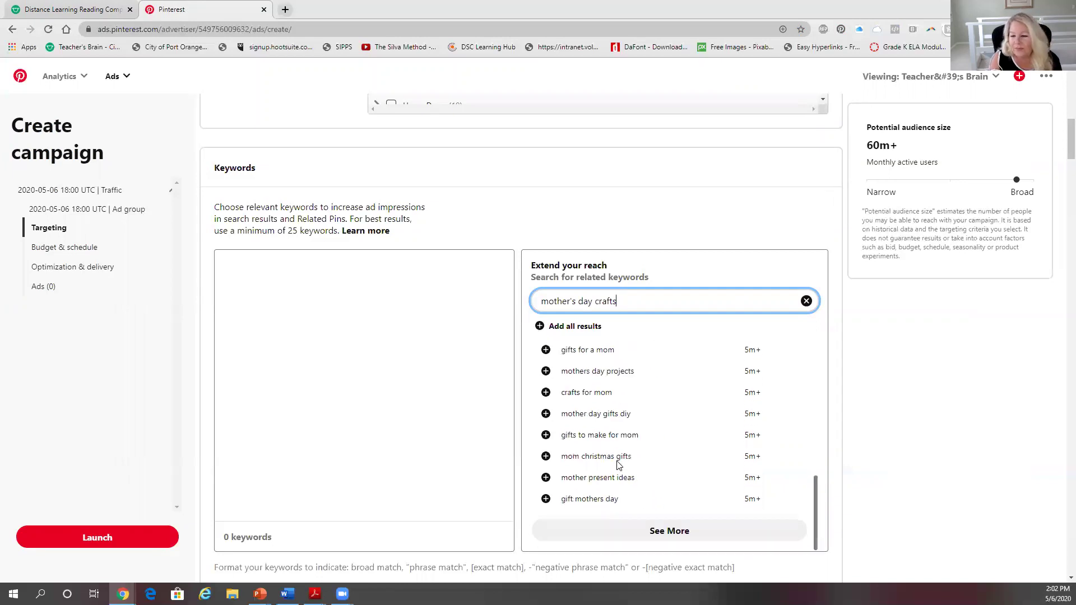
left_click(660, 529)
scroll(671, 454, "down", 6)
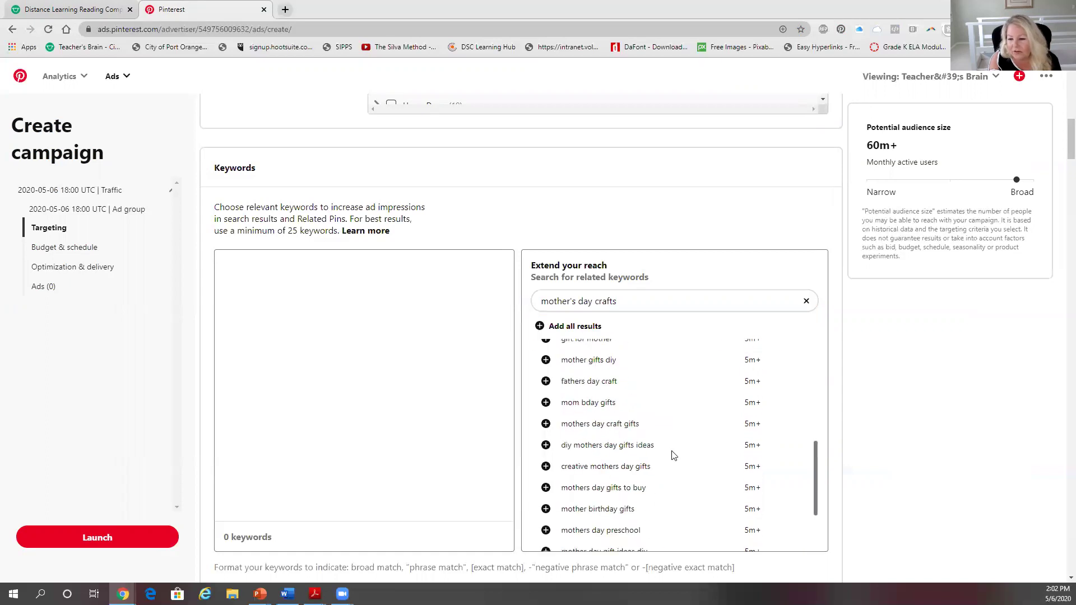
scroll(748, 508, "down", 3)
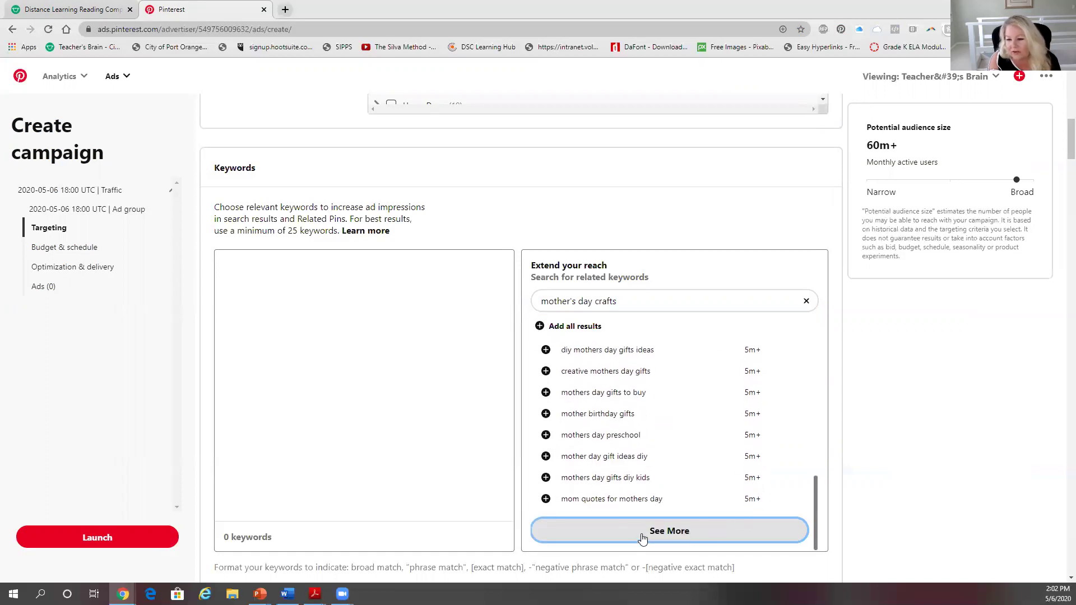
left_click(666, 536)
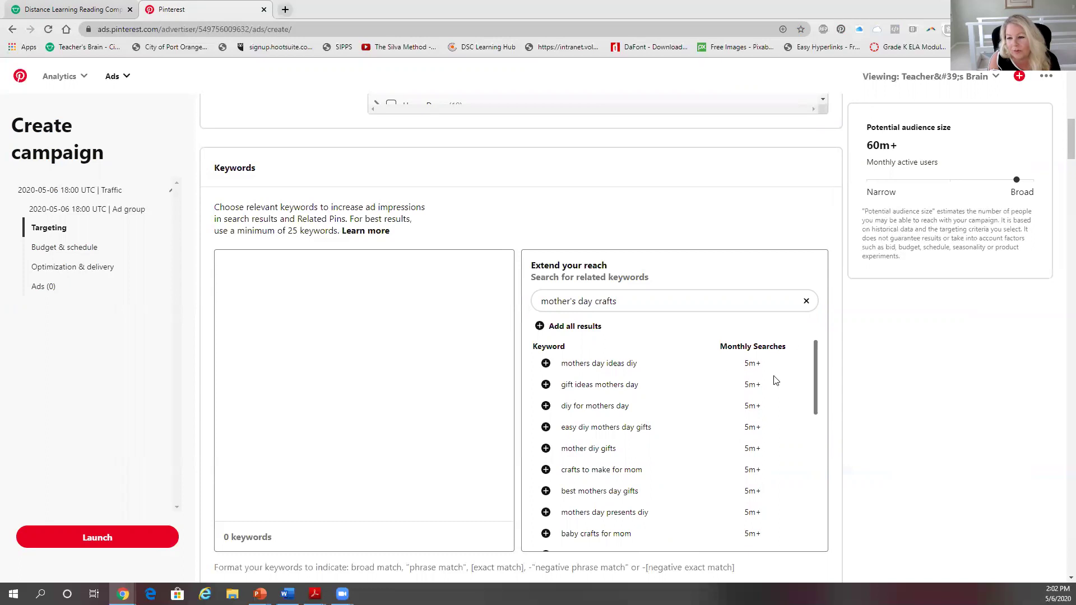
scroll(707, 448, "down", 1)
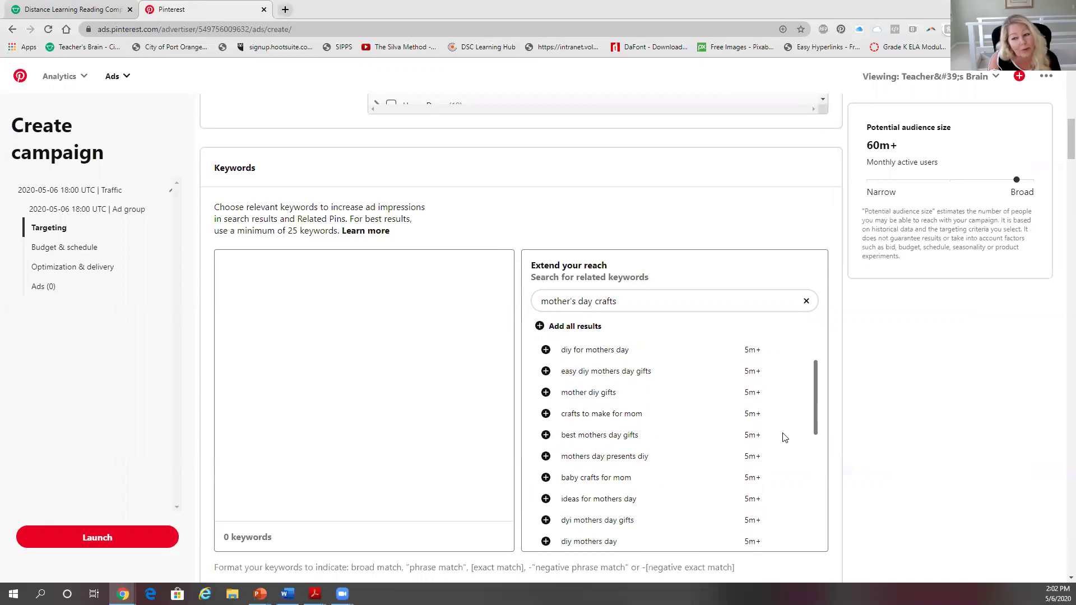
scroll(707, 436, "down", 5)
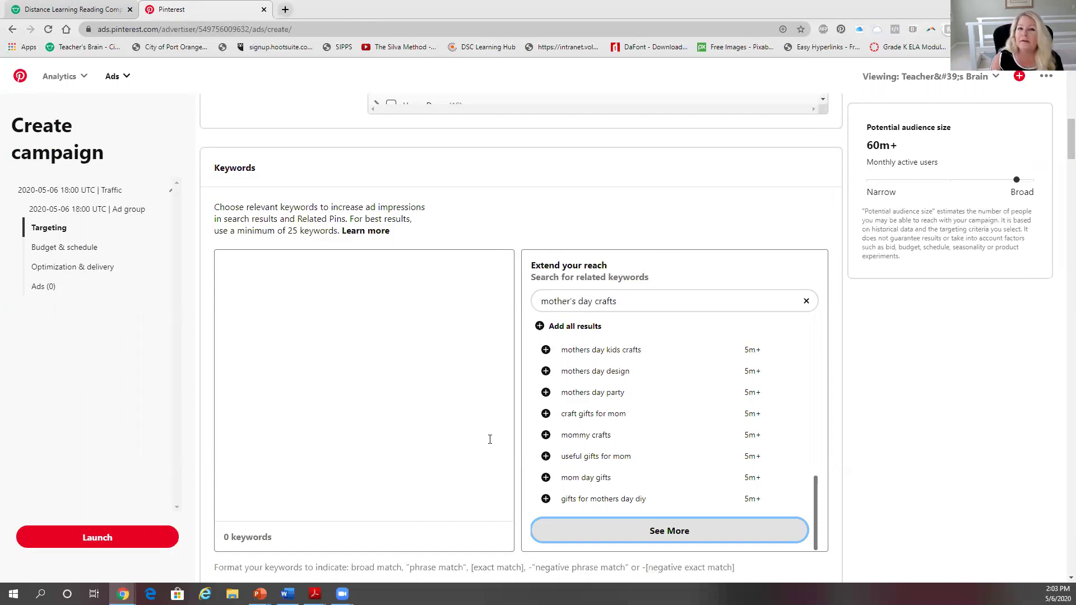
Go back to Teachers Pay Teachers and open the seller's own store page via My Store.
left_click(285, 10)
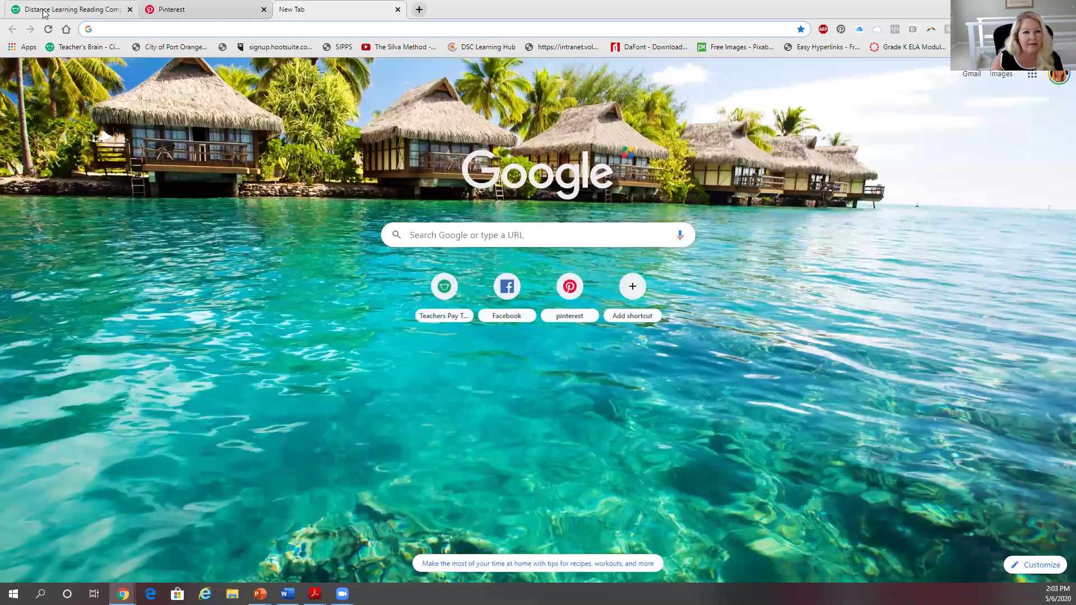
left_click(27, 17)
mouse_move(700, 154)
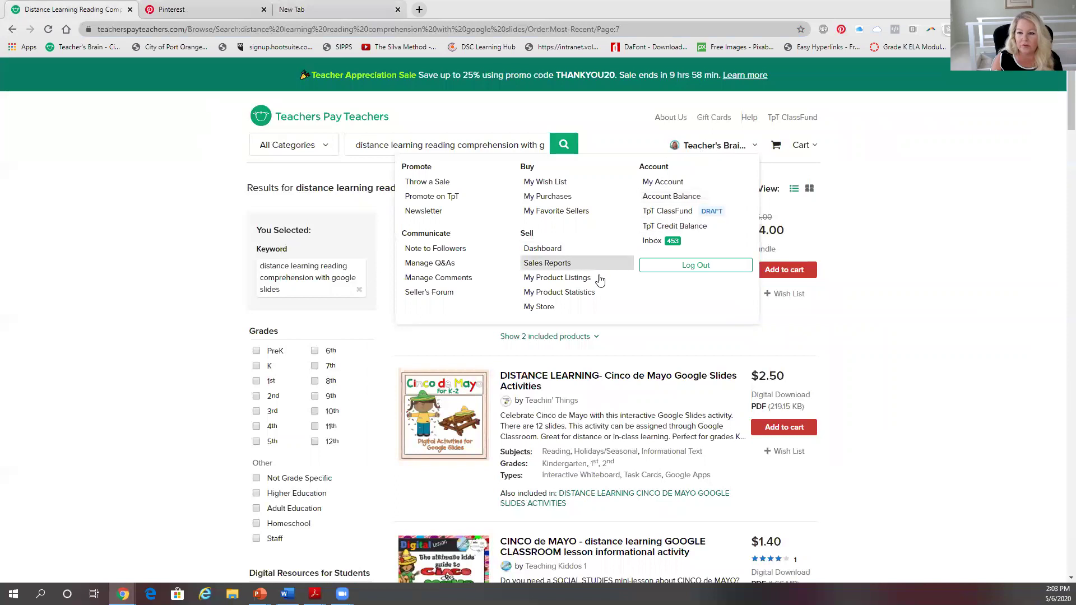
left_click(539, 306)
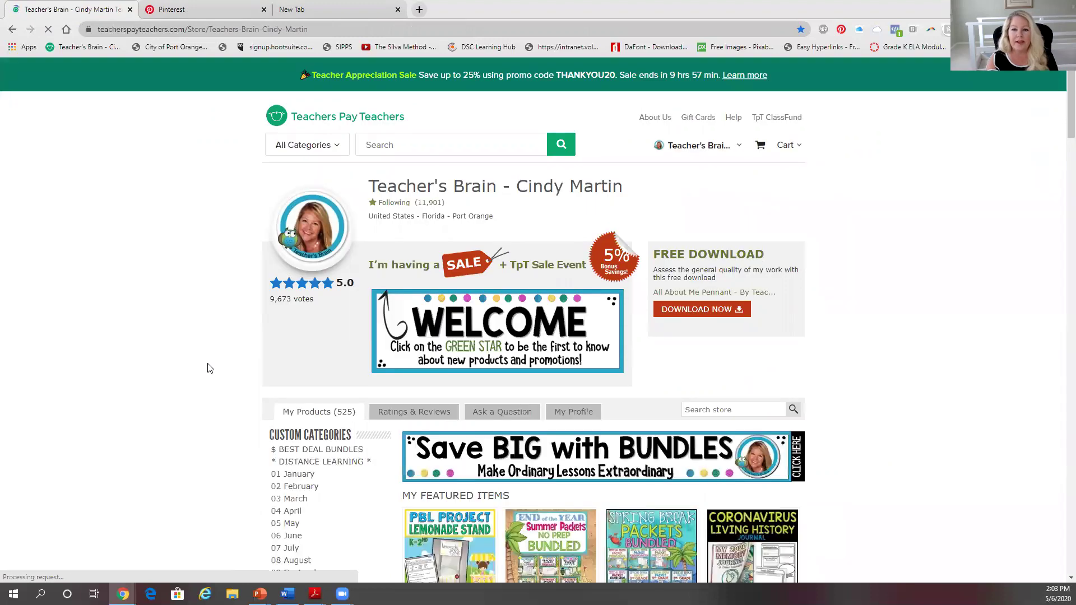
scroll(215, 406, "down", 6)
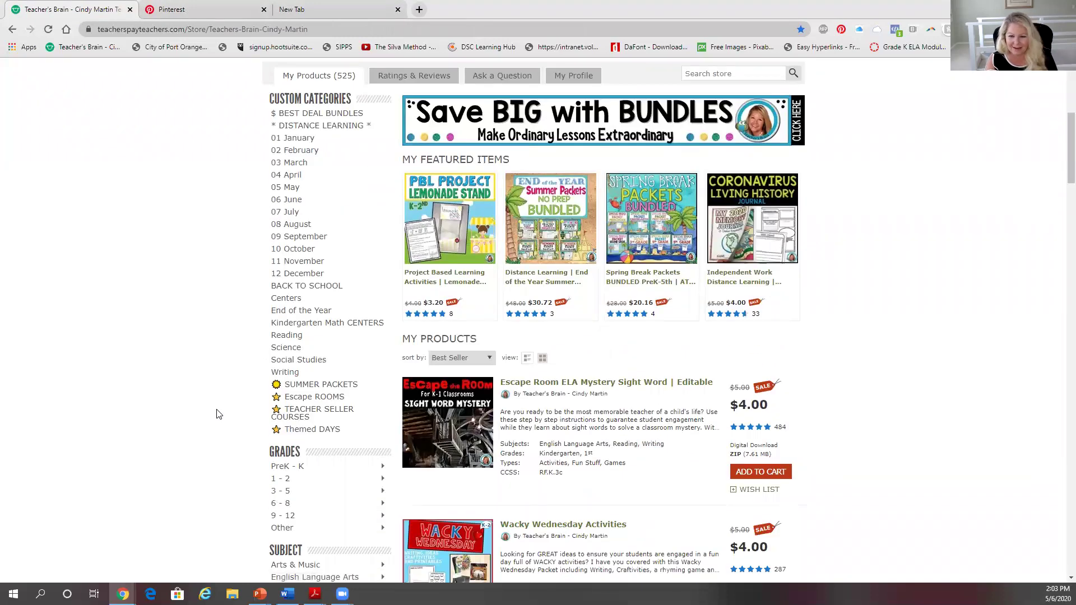
Sort the store's products by Most Recent and review the newest listings.
left_click(474, 358)
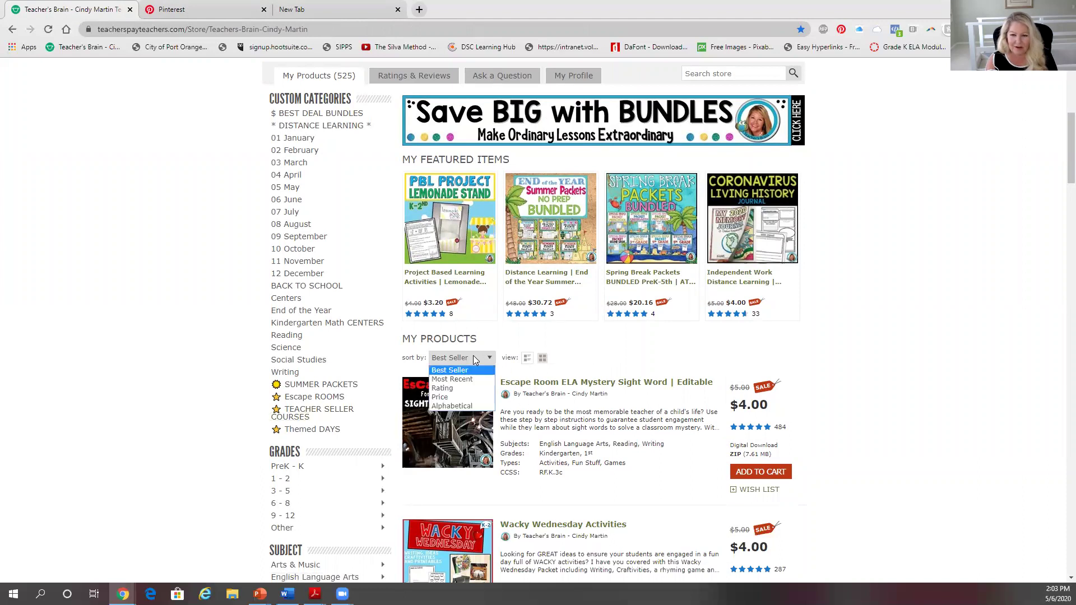
left_click(452, 380)
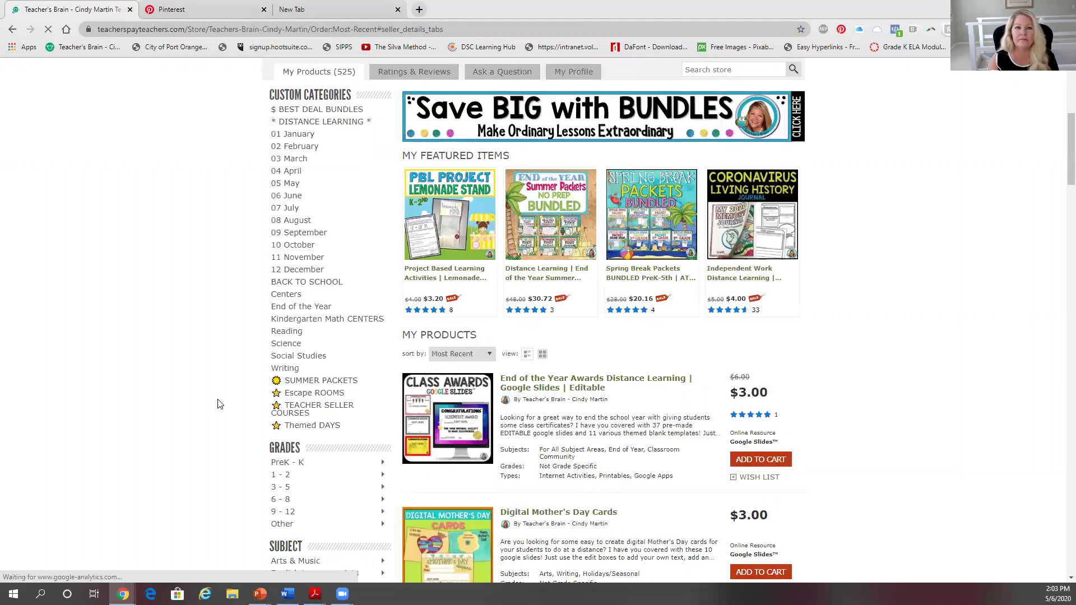
scroll(218, 402, "down", 2)
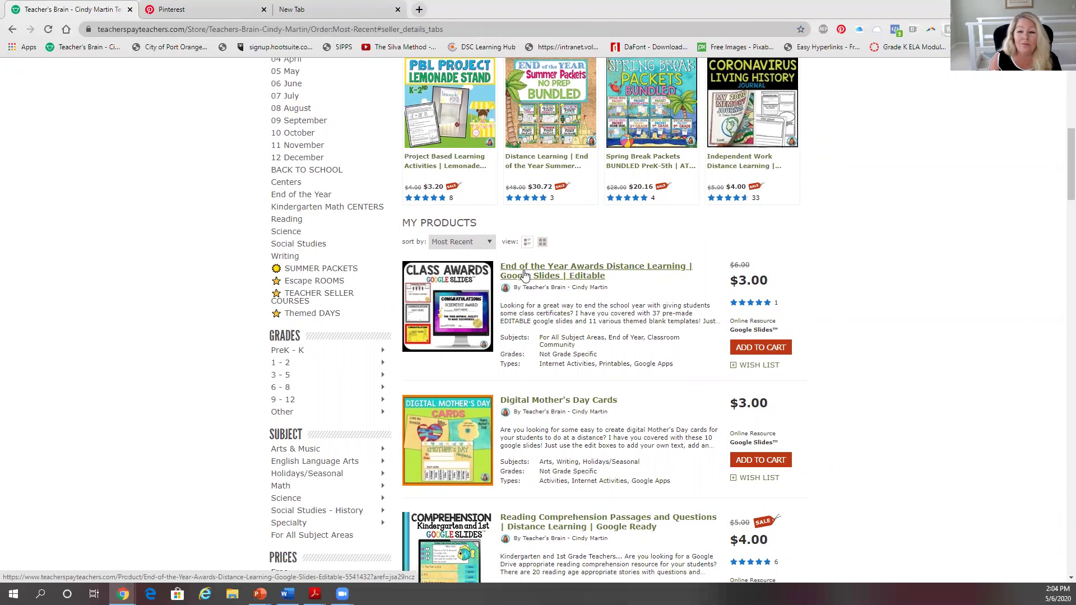
mouse_move(462, 274)
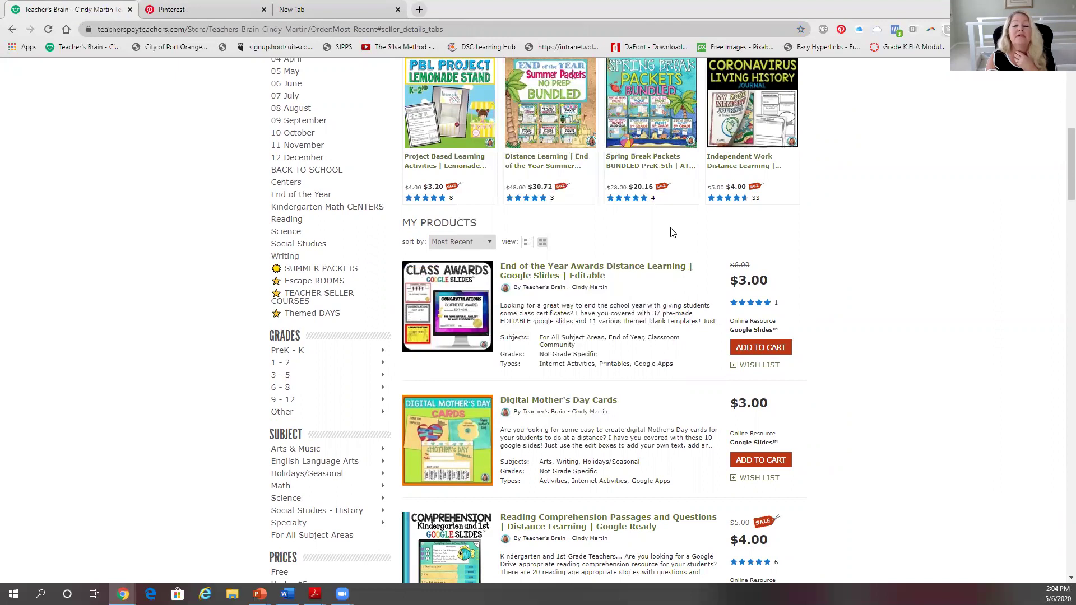
mouse_move(421, 352)
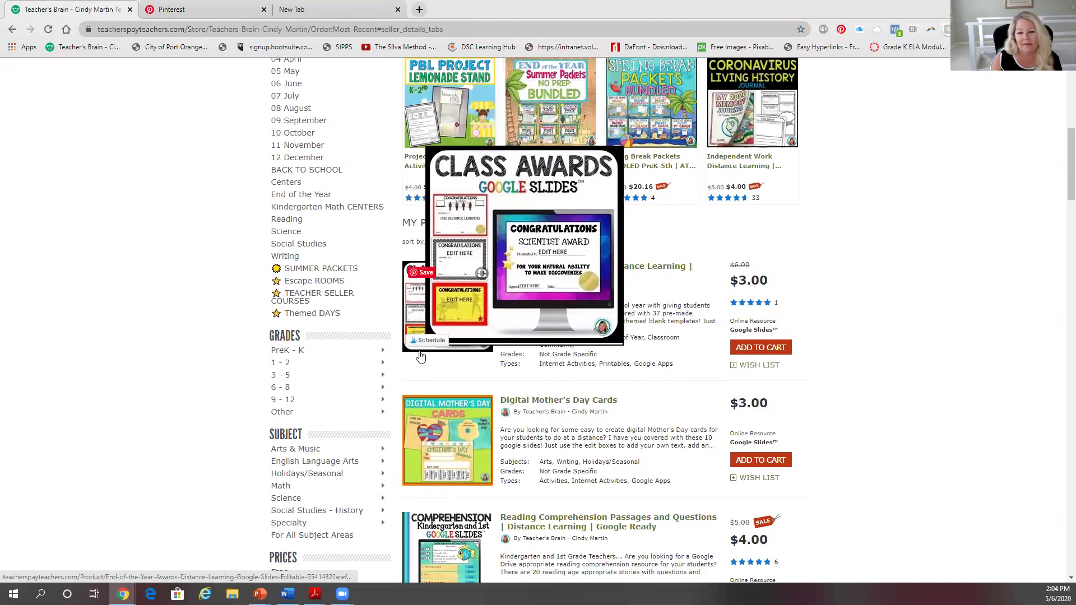
scroll(422, 351, "up", 8)
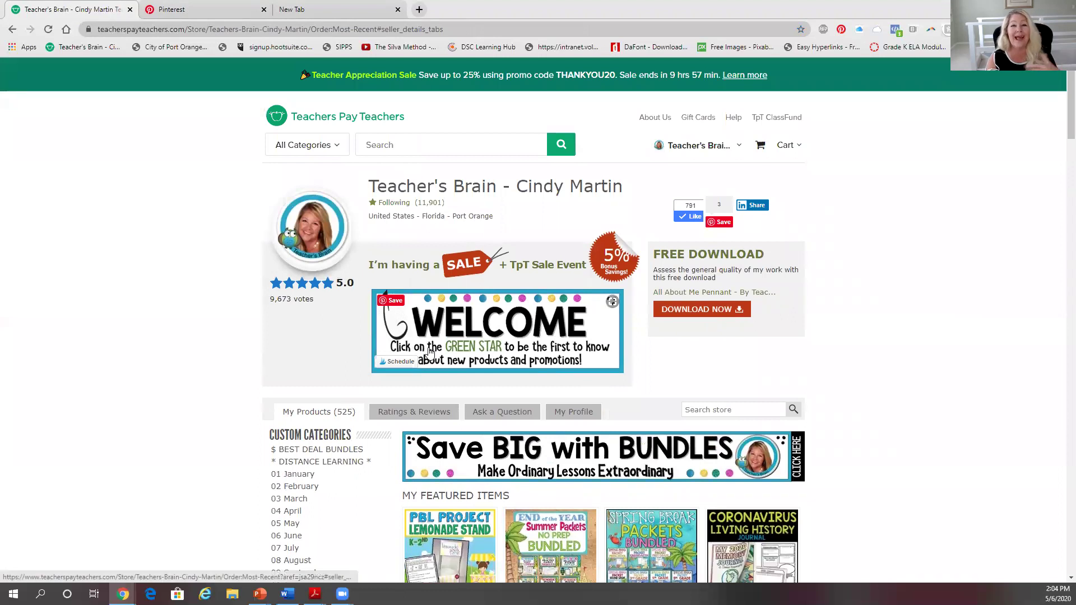
Enter 'class certificates' in the TpT search box to view suggestions, then clear it.
left_click(393, 144)
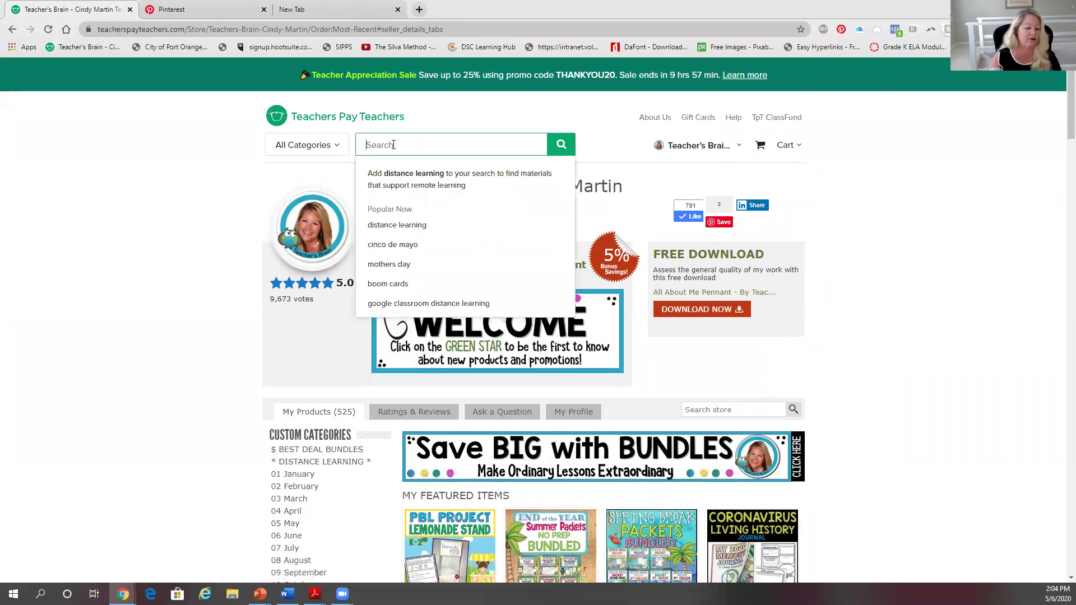
type("class ")
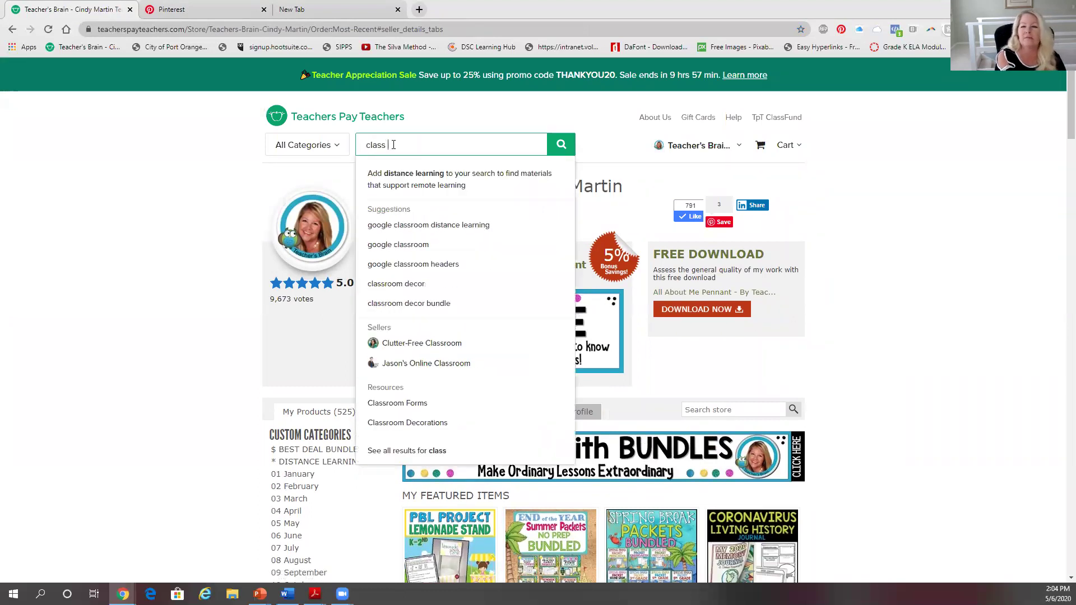
type("certificates")
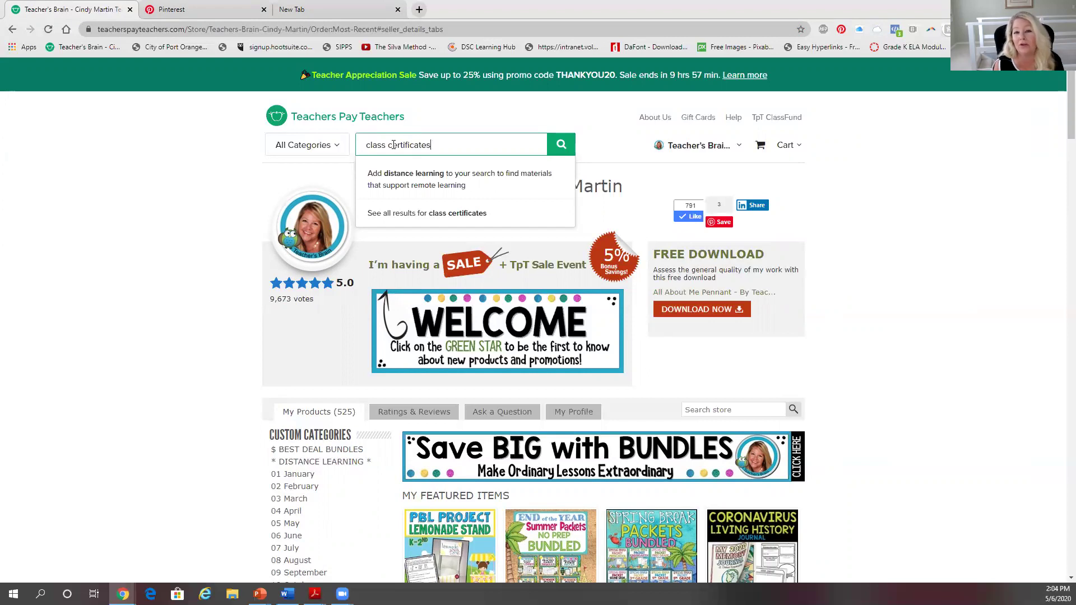
key("BackSpace")
key("BackSpace")
key("BackSpace")
key("BackSpace")
key("BackSpace")
key("BackSpace")
key("BackSpace")
key("BackSpace")
key("BackSpace")
key("BackSpace")
key("BackSpace")
key("BackSpace")
key("BackSpace")
key("BackSpace")
key("BackSpace")
key("BackSpace")
key("BackSpace")
key("BackSpace")
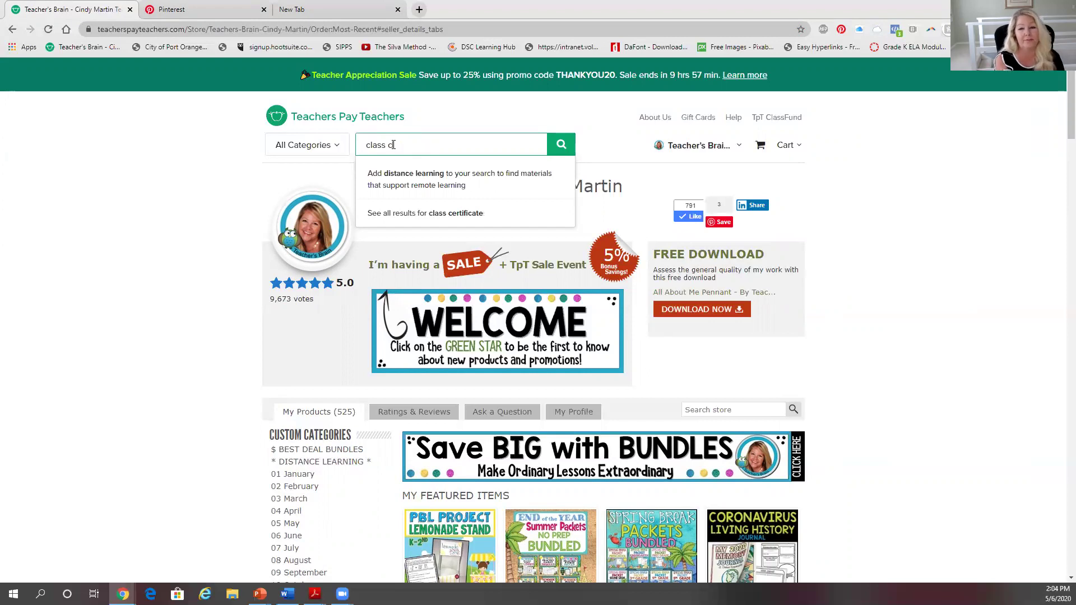
type("xk")
key("BackSpace")
key("BackSpace")
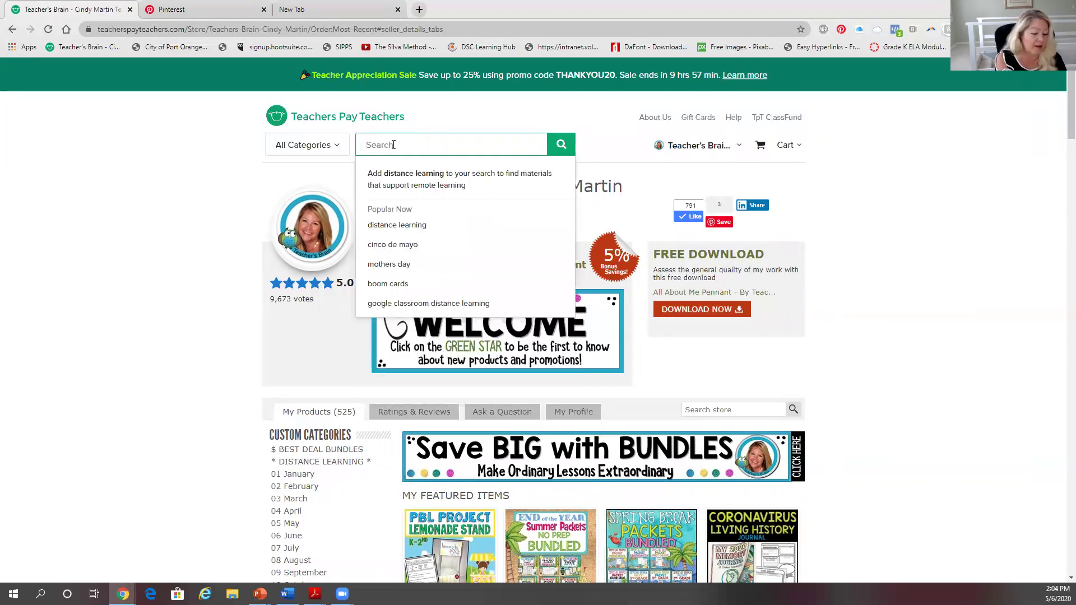
Change the search to 'class a' and review suggestions like class awards and class agenda template.
type("cla")
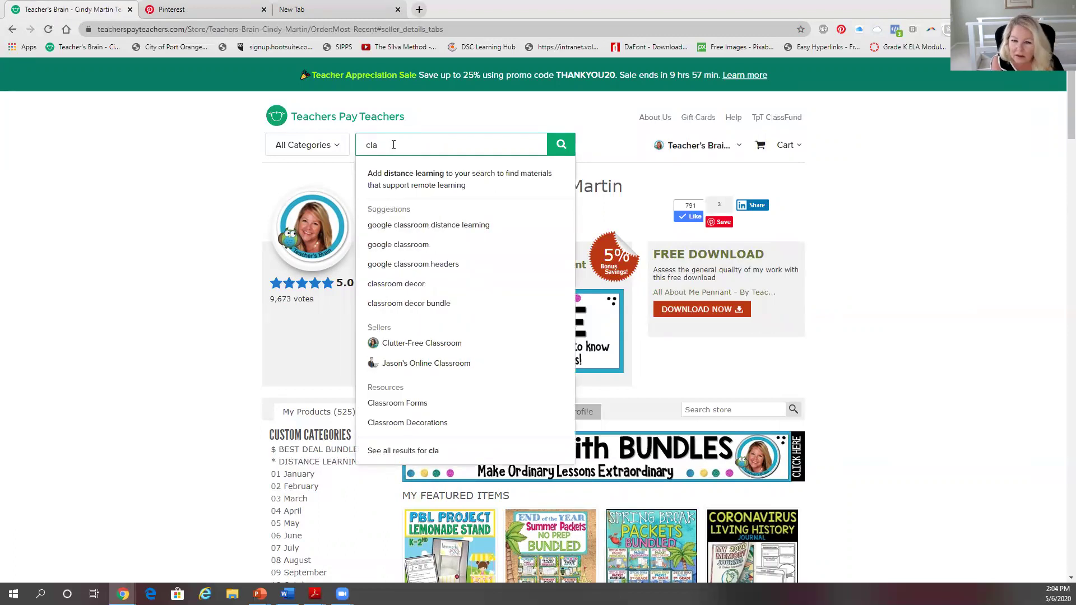
type("ss ce")
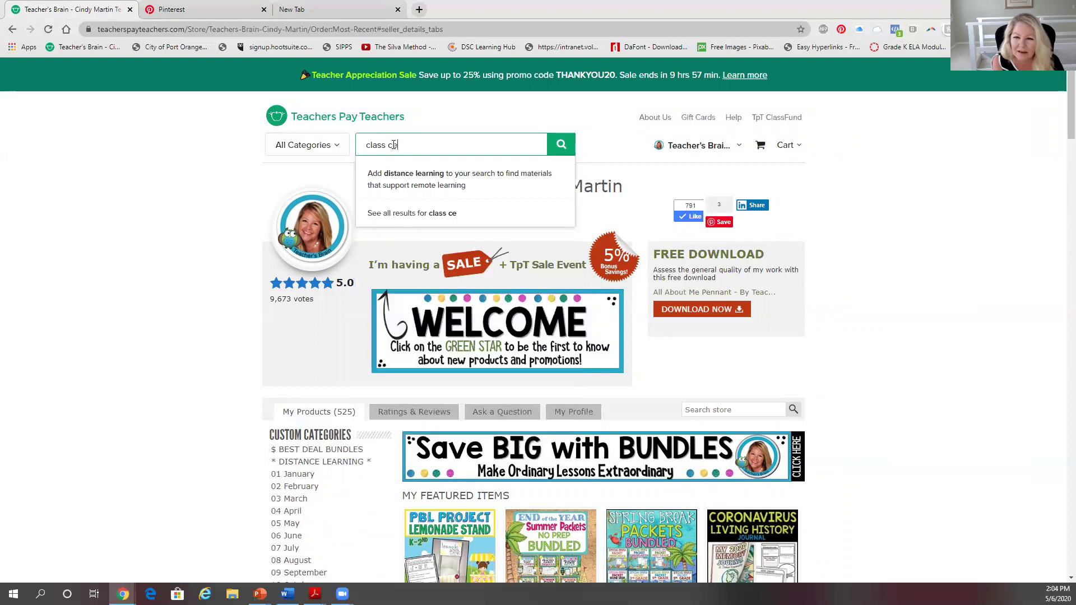
key("BackSpace")
key("BackSpace")
type("a")
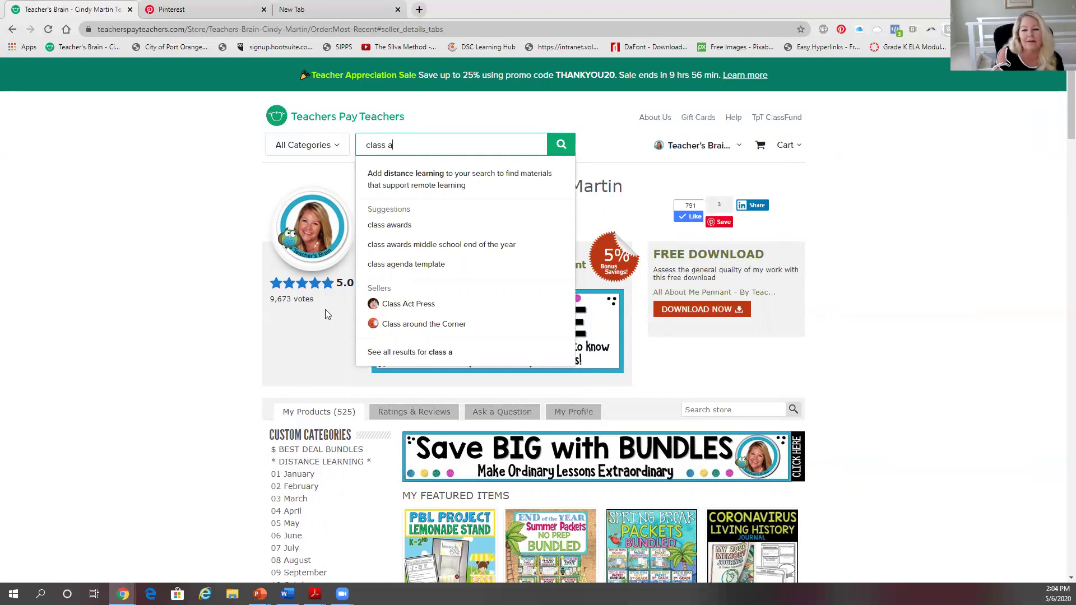
scroll(323, 310, "down", 5)
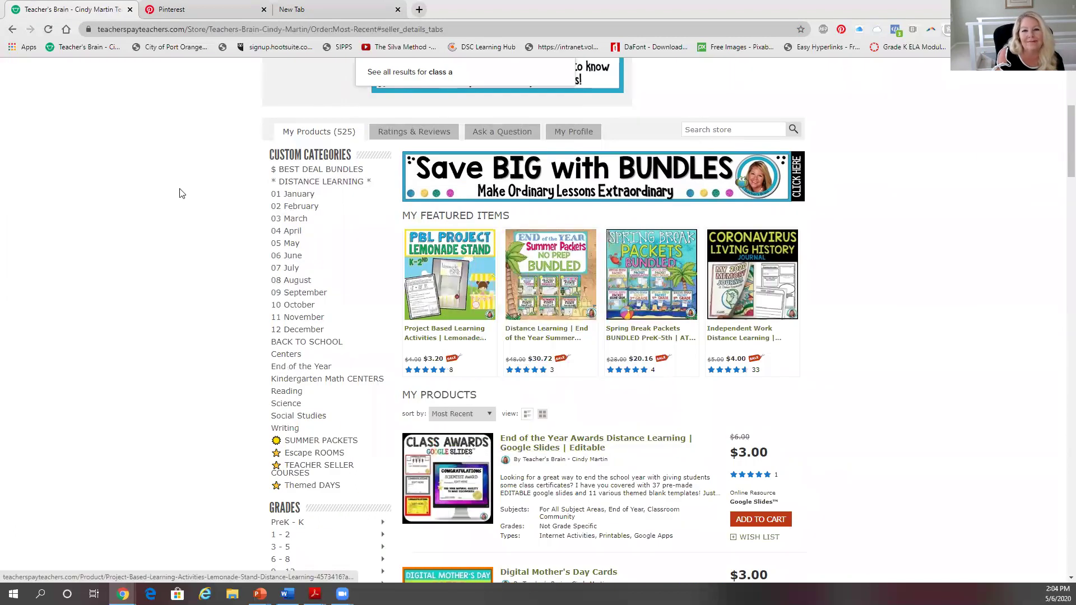
scroll(180, 193, "up", 5)
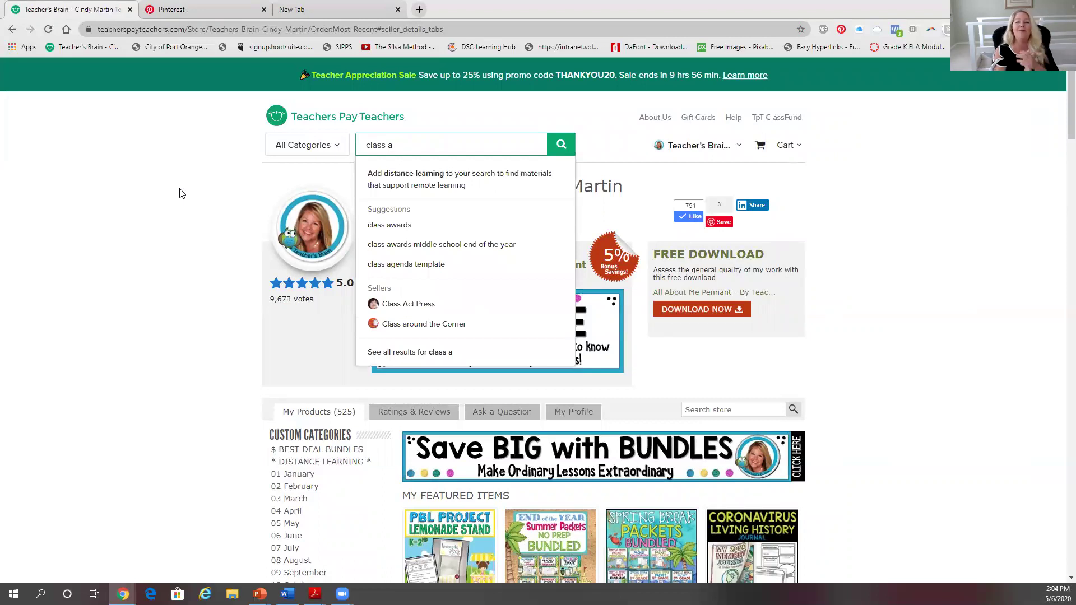